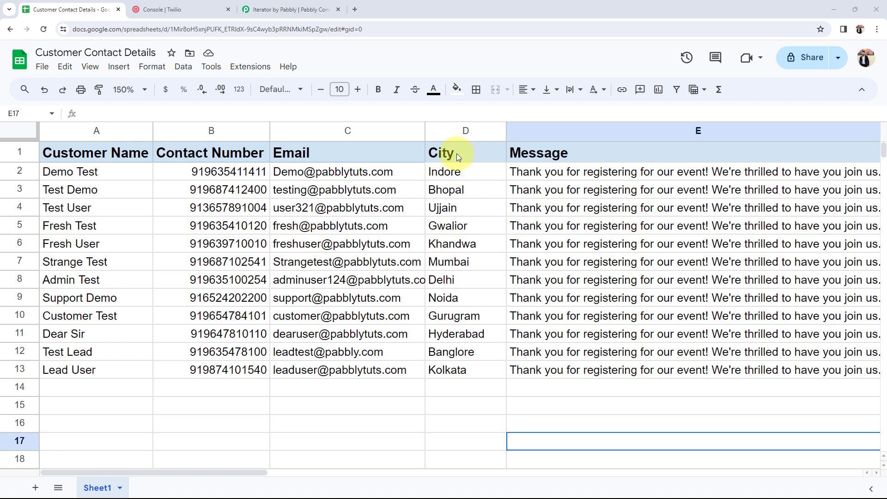
Step: Examine the contact sheet's records, from the first row's message and contact number to the last customer in row 13
left_click(588, 172)
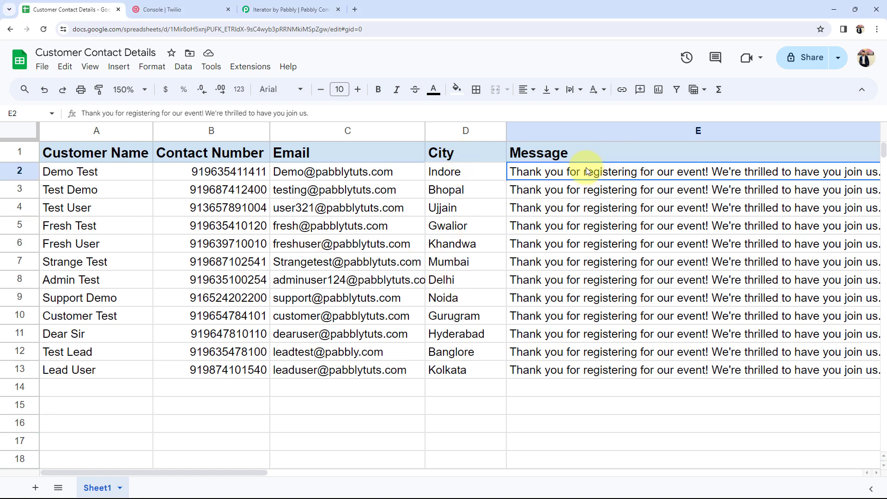
left_click(559, 409)
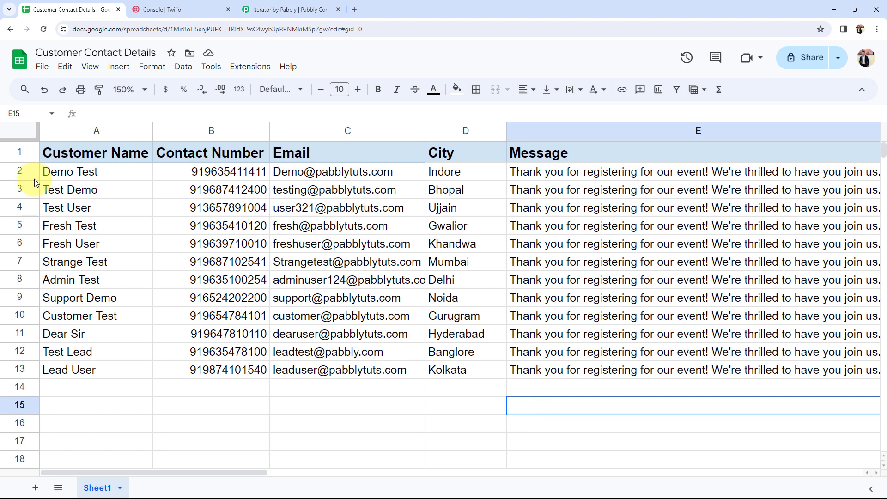
left_click(203, 178)
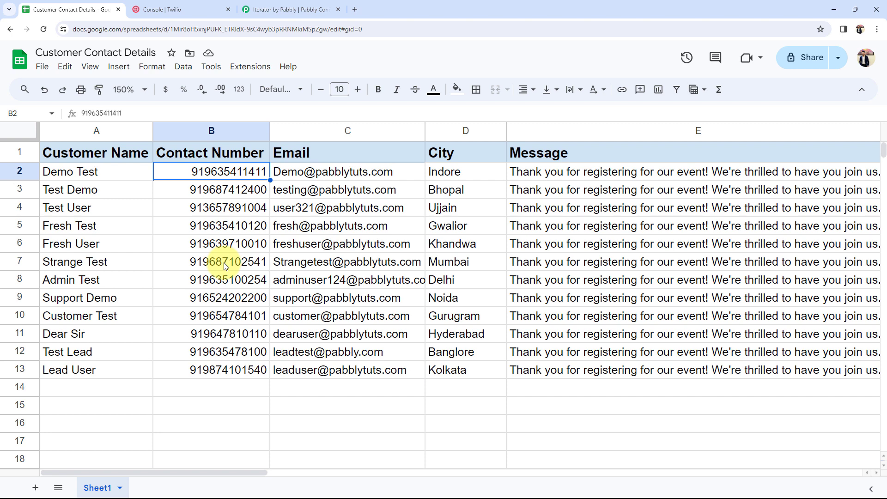
left_click(68, 368)
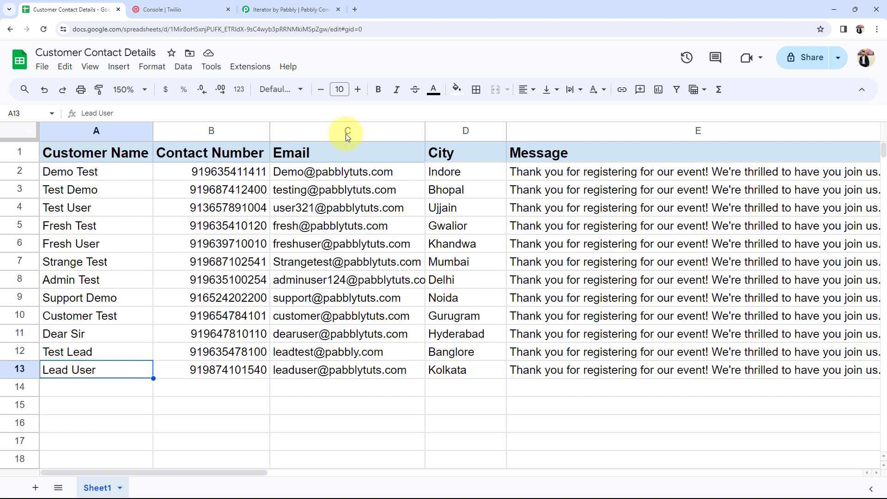
Step: Switch to Pabbly Connect and review the Iterator by Pabbly workflow's Schedule trigger and Google Sheets action alongside the contact sheet and Twilio console
left_click(295, 9)
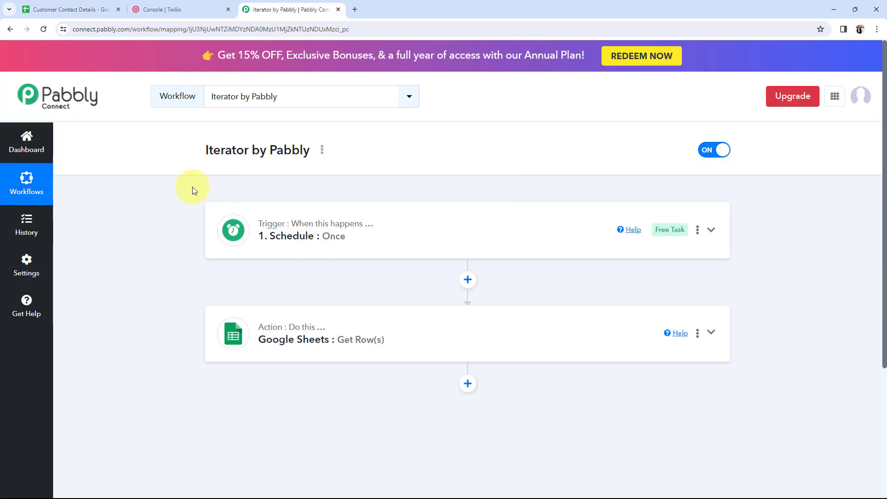
left_click_drag(206, 150, 317, 159)
left_click(178, 287)
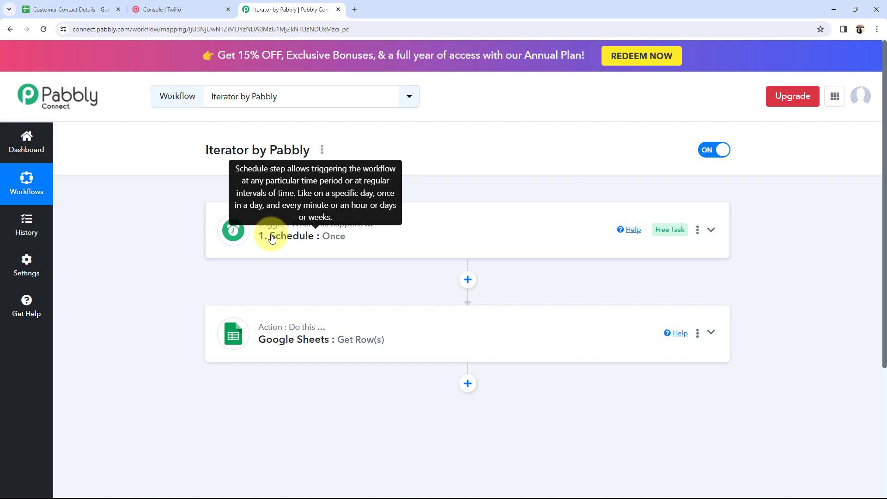
left_click(67, 7)
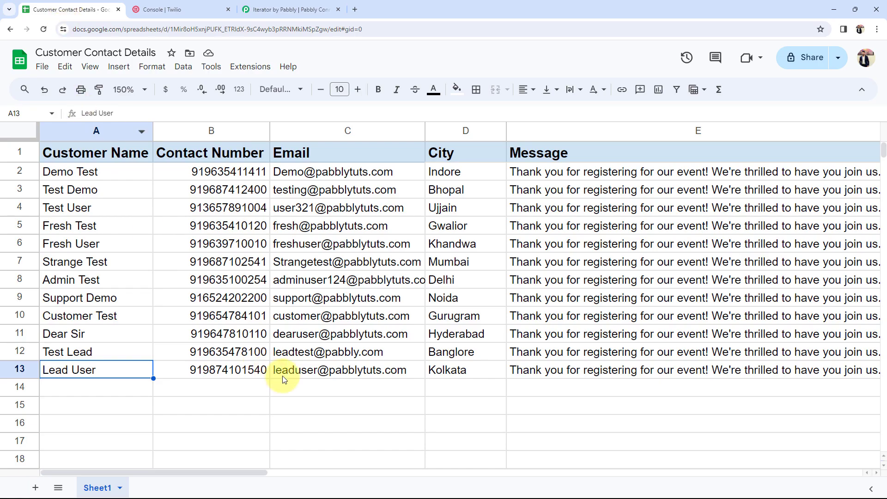
left_click(281, 4)
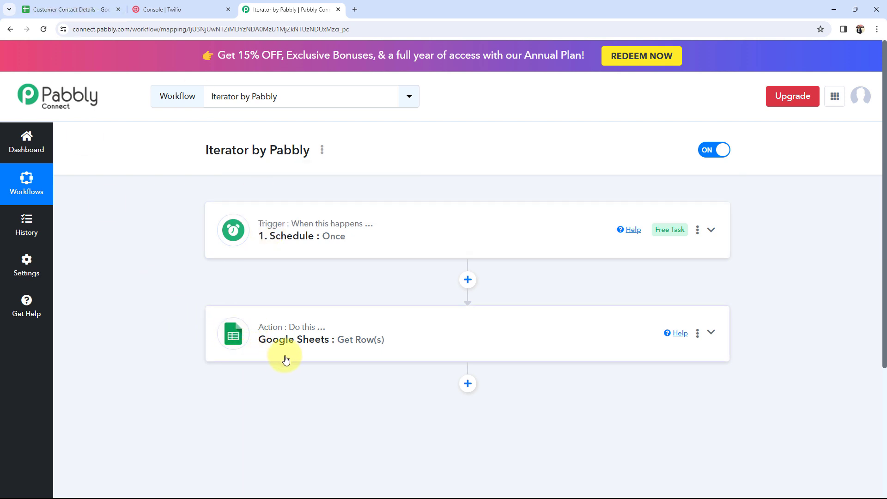
left_click(106, 9)
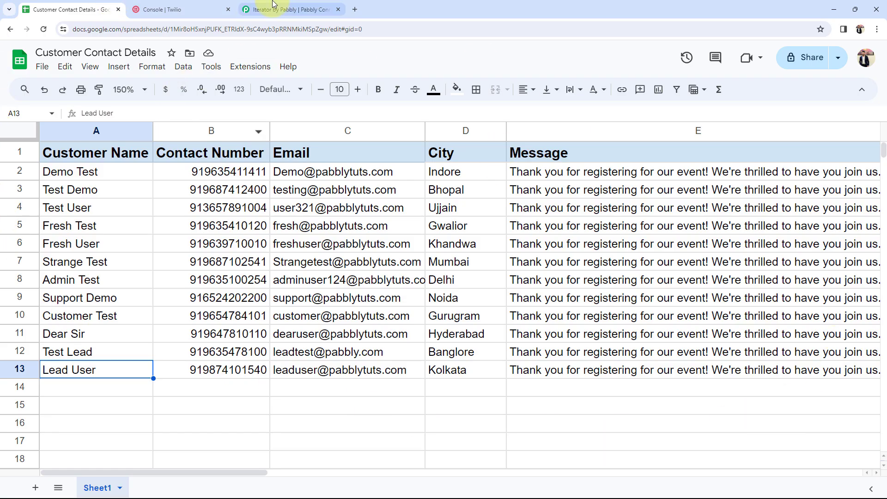
left_click(291, 9)
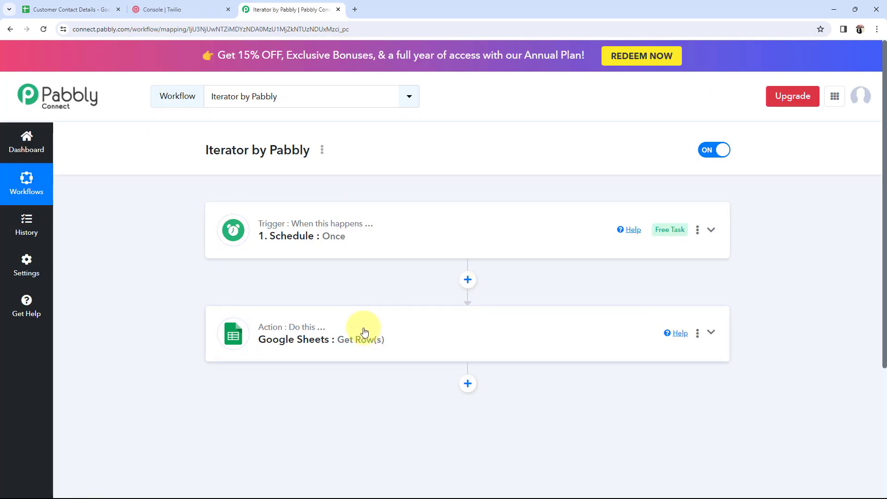
left_click(44, 9)
left_click(209, 10)
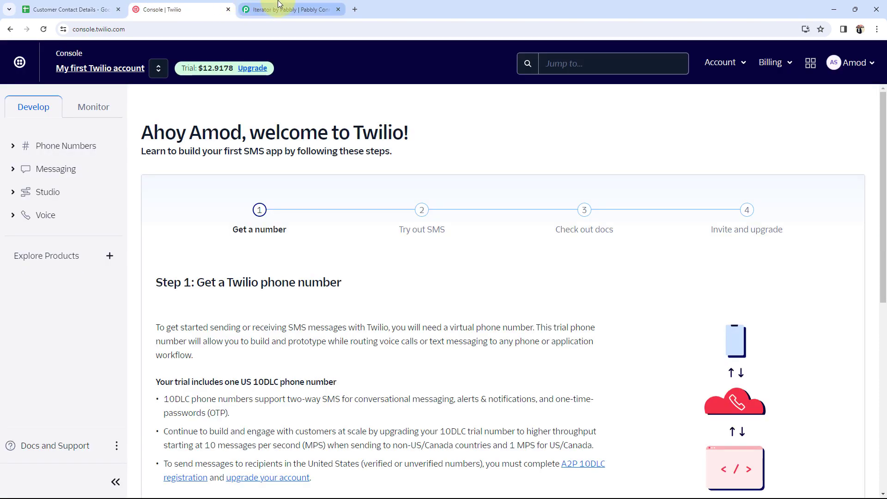
Step: Return to the Pabbly Connect workflow and expand the Google Sheets Get Row(s) action
left_click(291, 9)
left_click(257, 361)
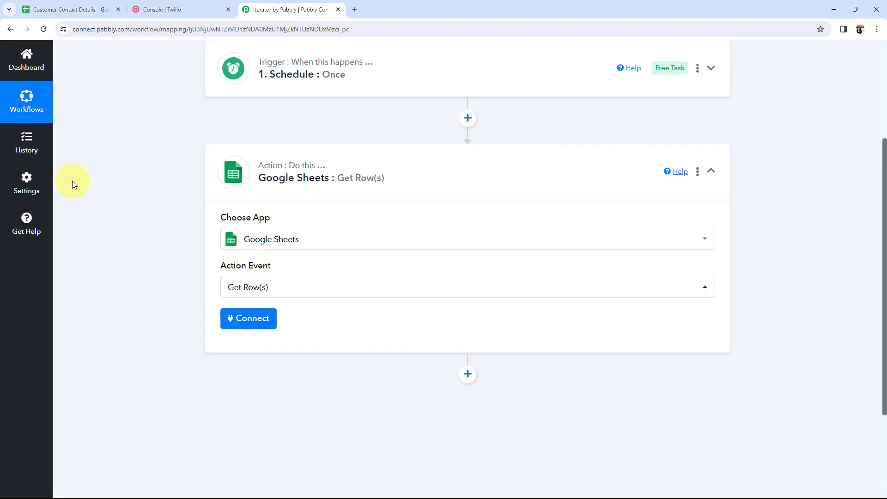
Step: Go through the contact sheet record by record, reading each field of rows 2 and 3 and the customer name in row 4
left_click(51, 9)
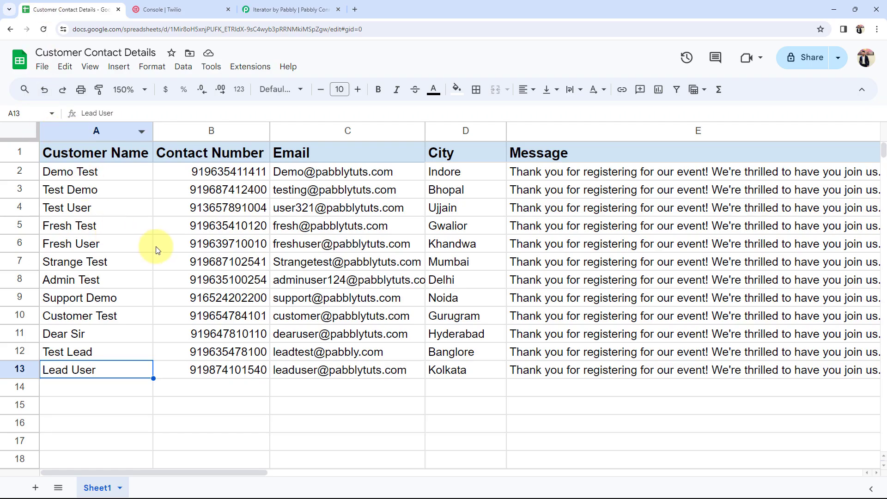
left_click(53, 173)
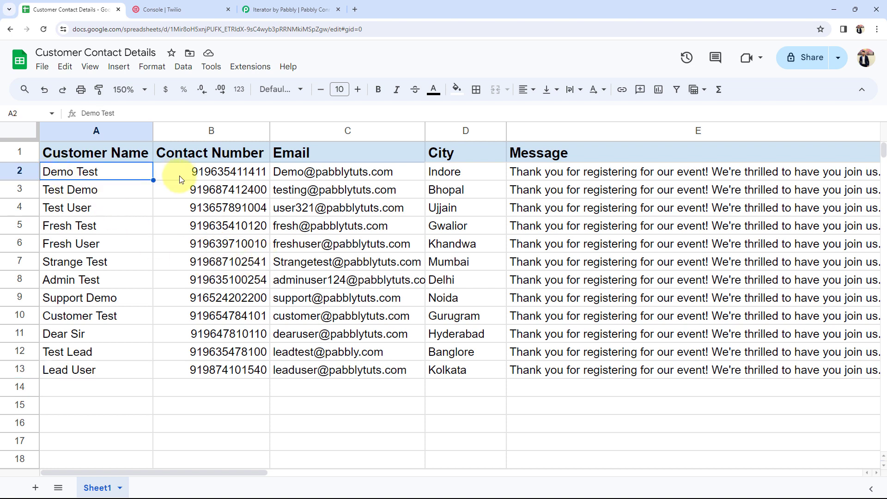
left_click(179, 175)
left_click(349, 173)
left_click(450, 173)
left_click(613, 173)
left_click(111, 190)
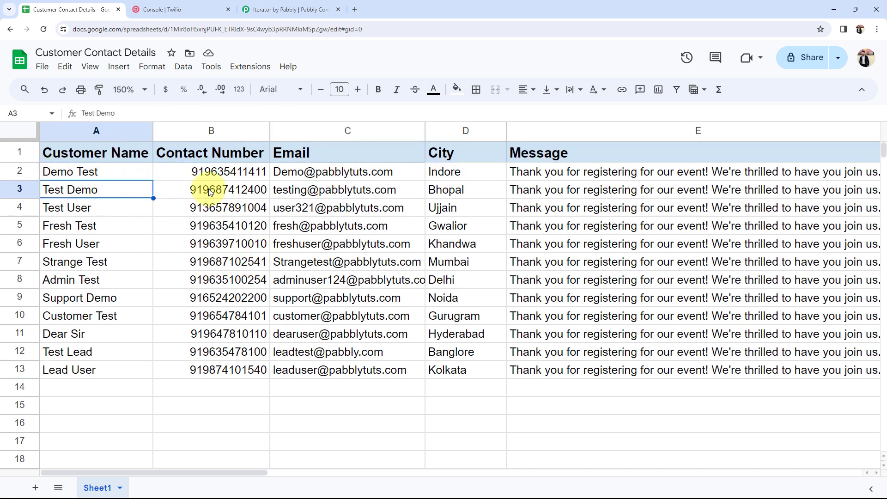
left_click(213, 189)
left_click(344, 188)
left_click(462, 192)
left_click(561, 196)
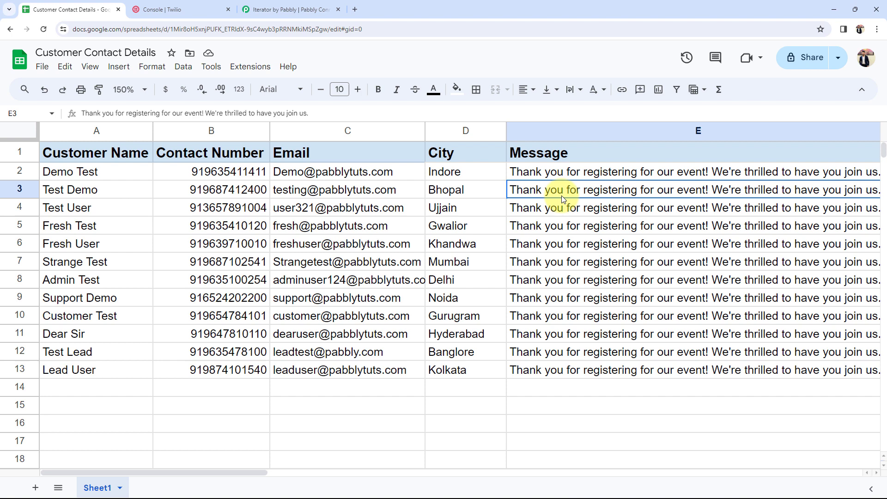
left_click(46, 208)
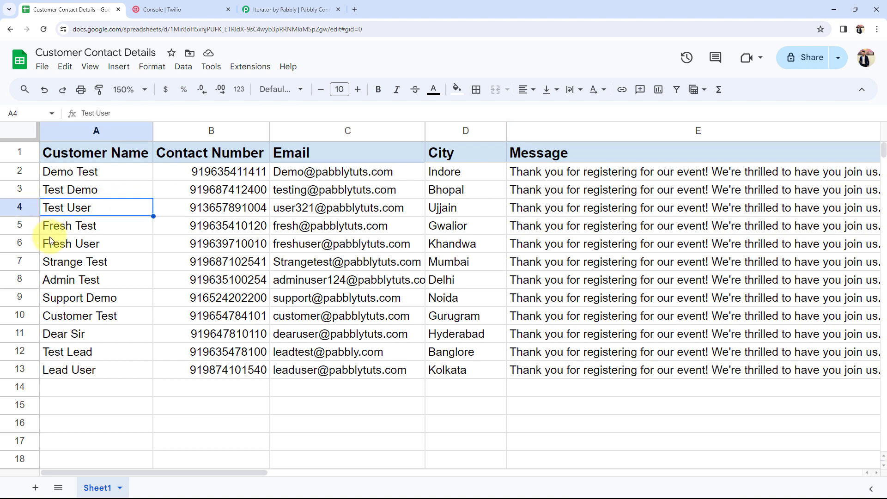
left_click(303, 9)
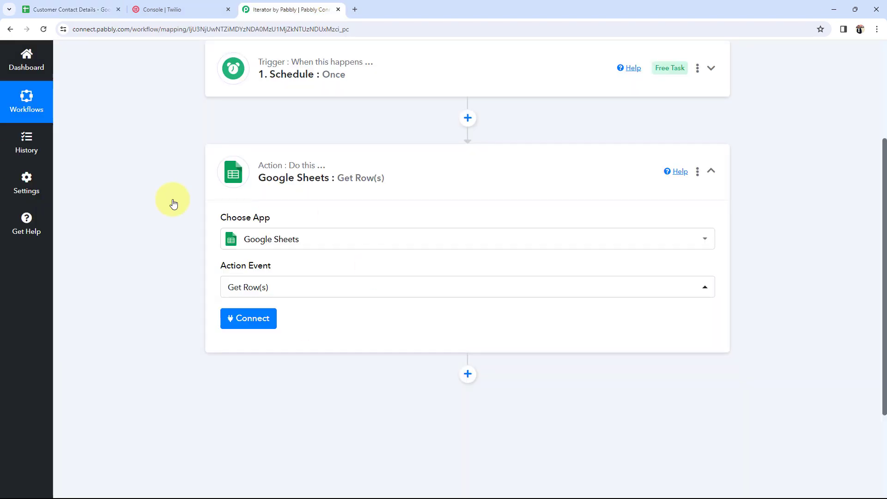
left_click(53, 6)
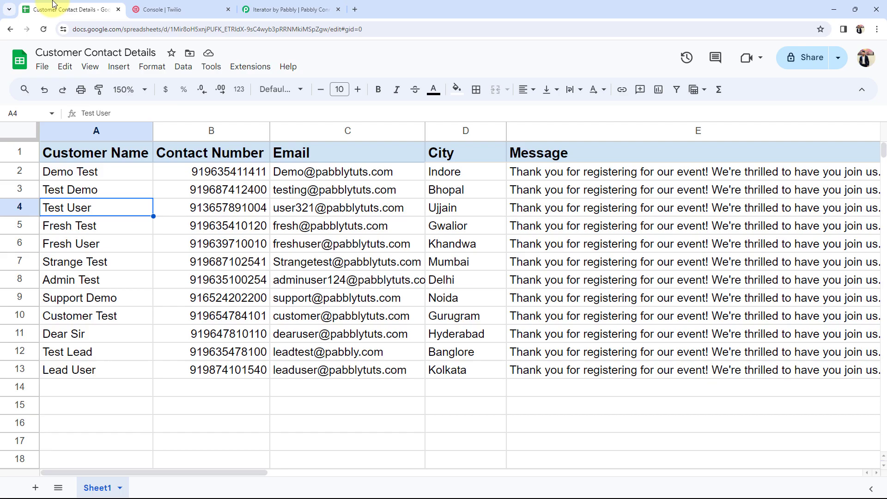
Step: Connect the workflow's Google Sheets action in Pabbly Connect using the existing connection Google Sheets #160
left_click(286, 9)
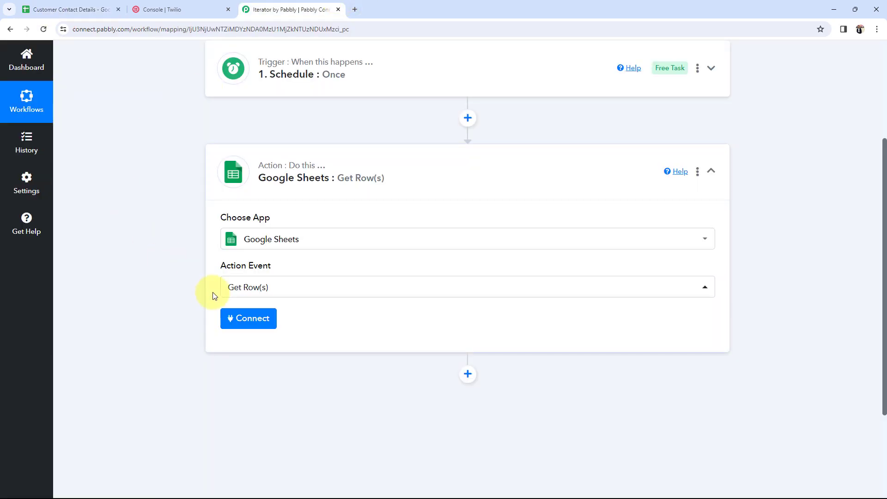
left_click(256, 314)
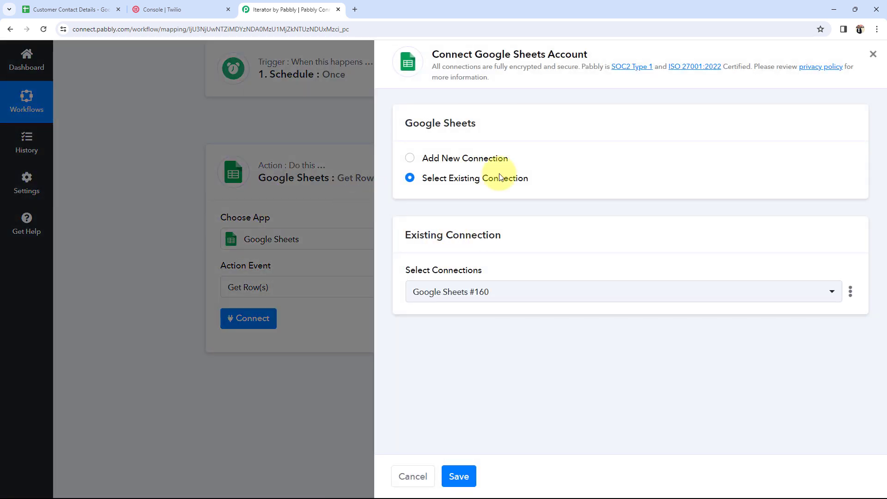
left_click_drag(510, 52, 584, 53)
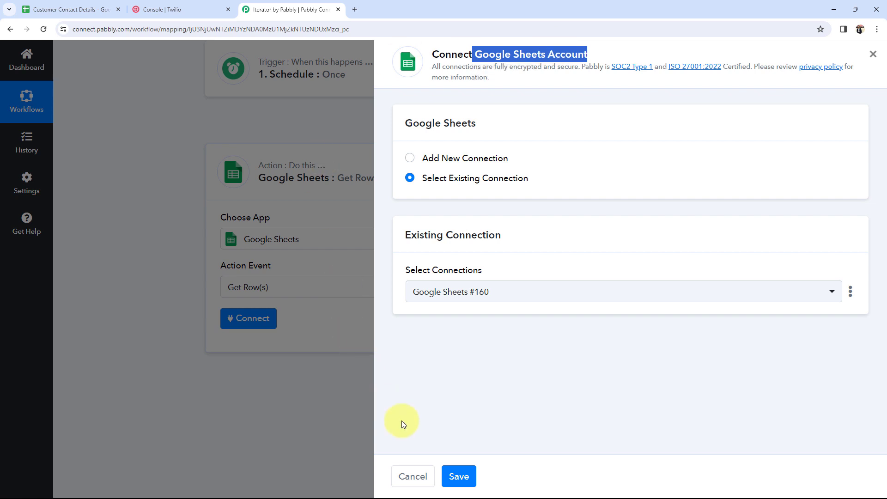
left_click(458, 476)
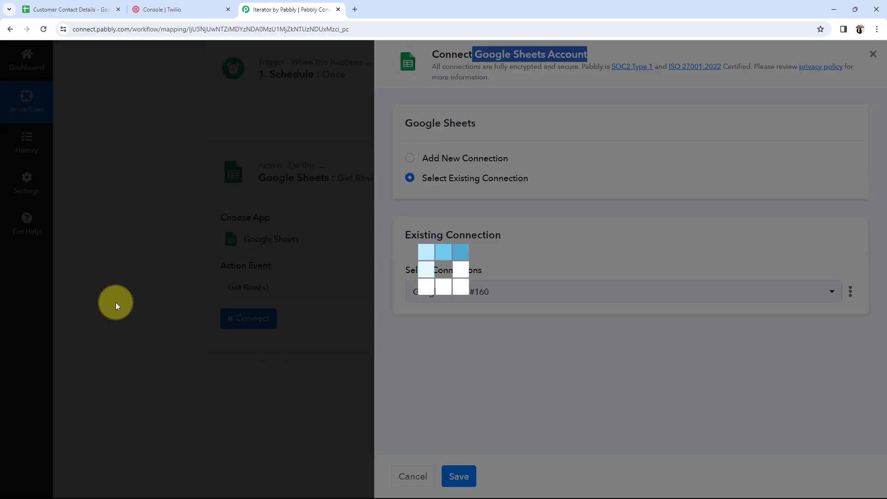
Step: Select Customer Contact Details as the action's spreadsheet and compare the name with the open Google Sheets file
scroll(115, 302, "down", 5)
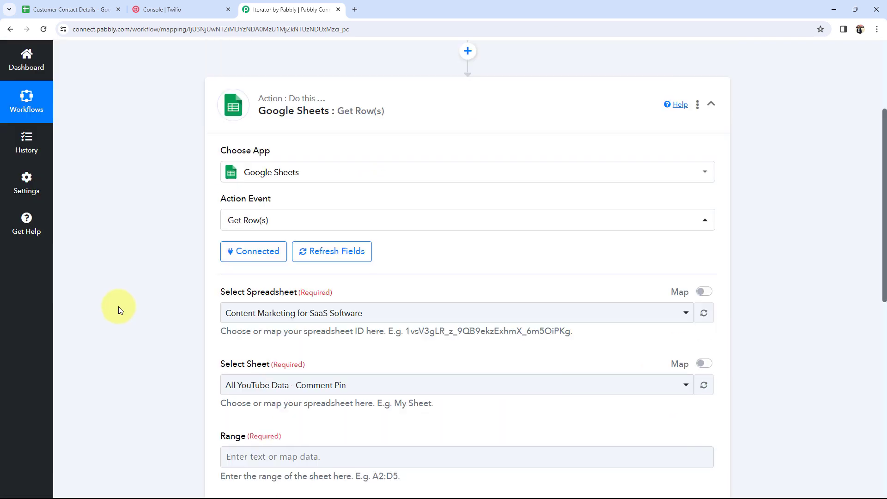
left_click_drag(223, 132, 296, 131)
left_click(178, 167)
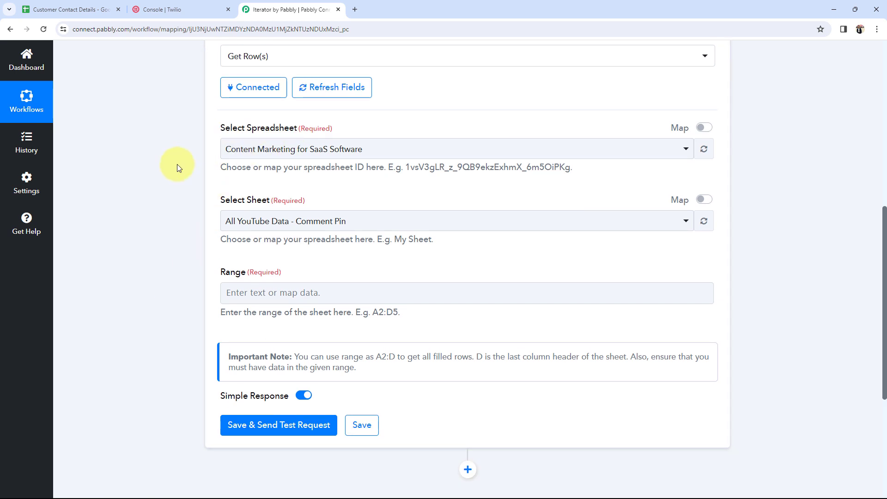
left_click(240, 149)
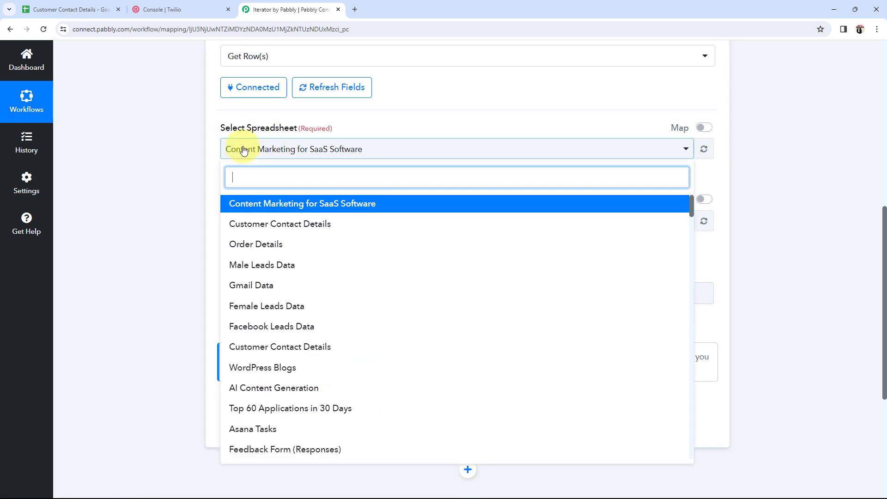
left_click(241, 231)
left_click(70, 9)
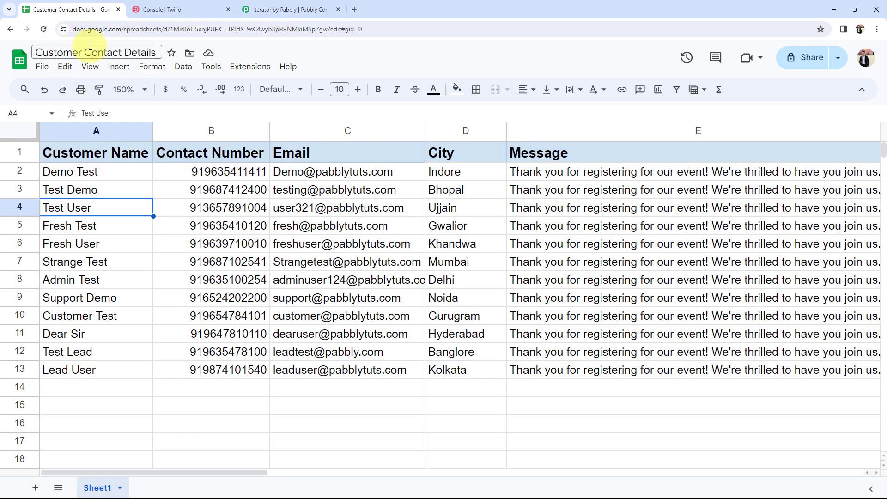
left_click(290, 5)
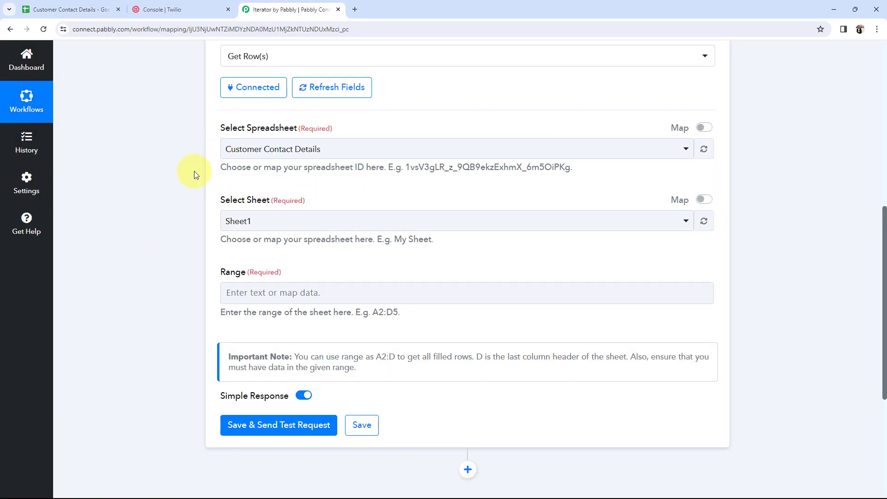
Step: Choose Sheet1 as the action's sheet and compare it with the sheet name in the contact spreadsheet
left_click(250, 229)
left_click(247, 275)
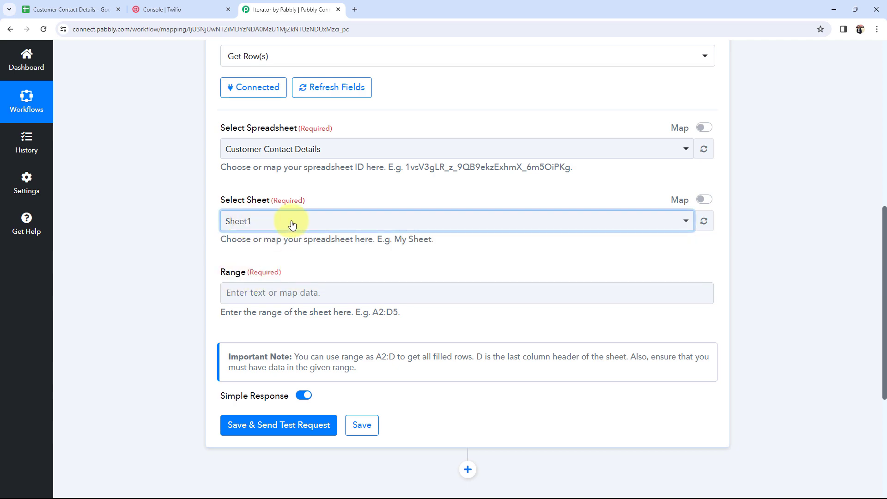
left_click(96, 10)
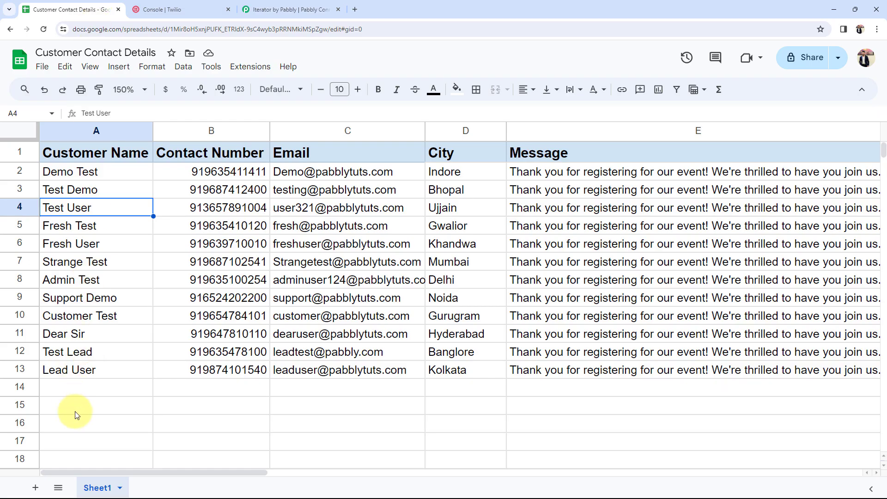
left_click(290, 10)
Step: Check where the customer data starts and ends in the contact sheet, and set the Google Sheets action's range to A2:E
scroll(152, 319, "down", 2)
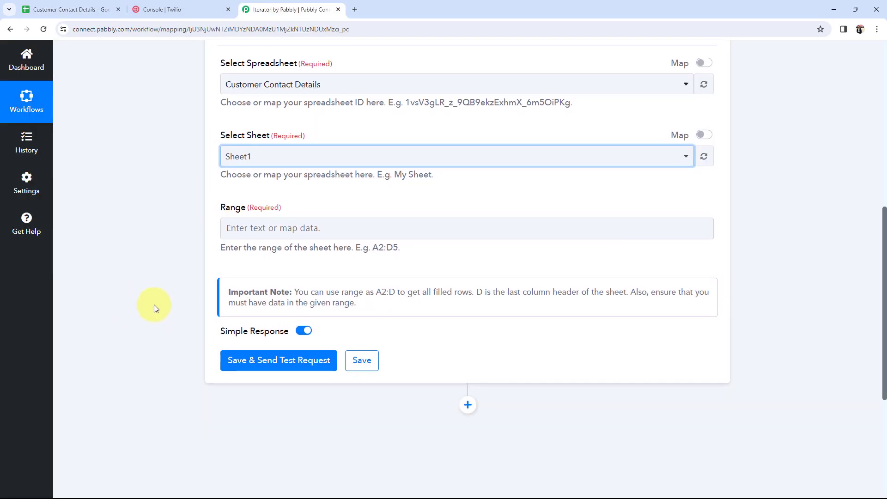
left_click(225, 183)
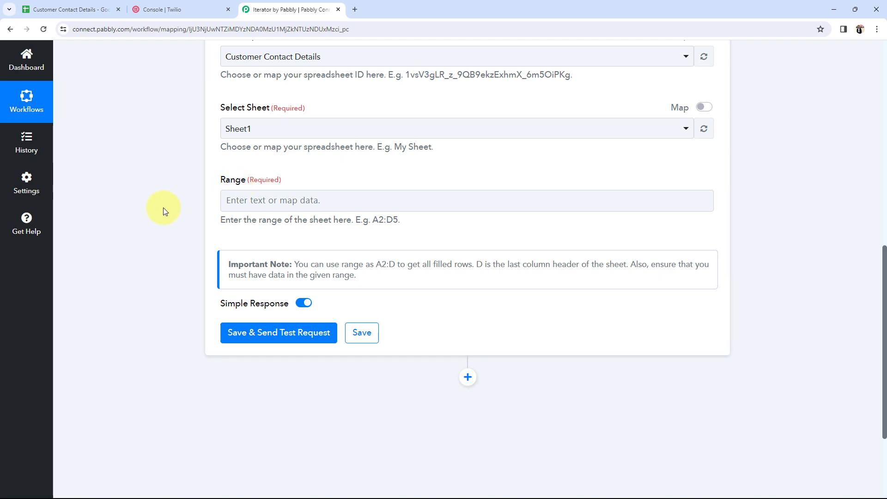
left_click(104, 11)
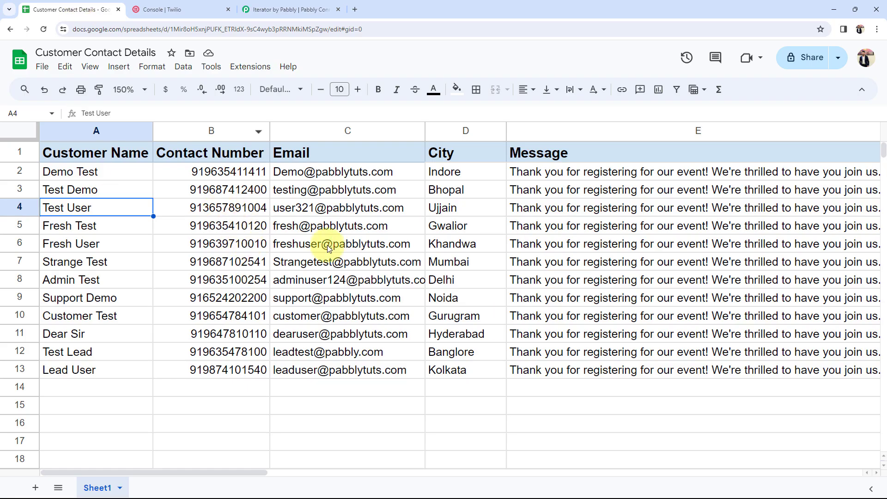
left_click(46, 173)
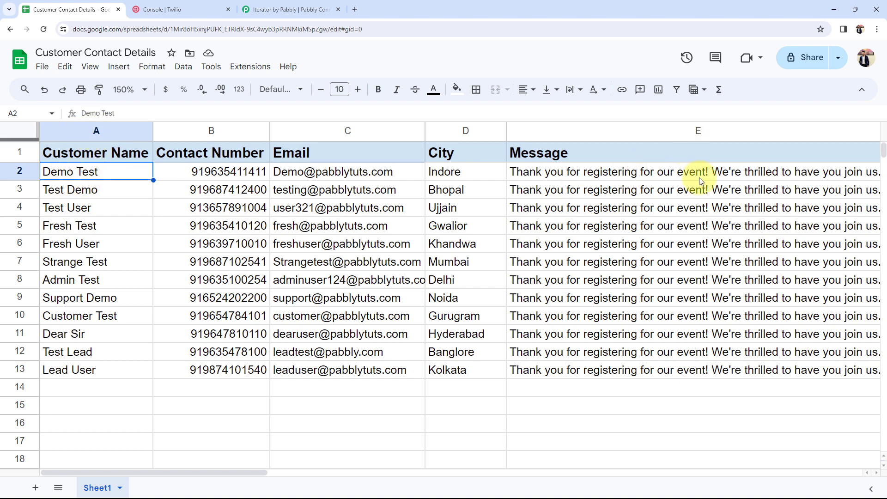
left_click(291, 9)
left_click(246, 201)
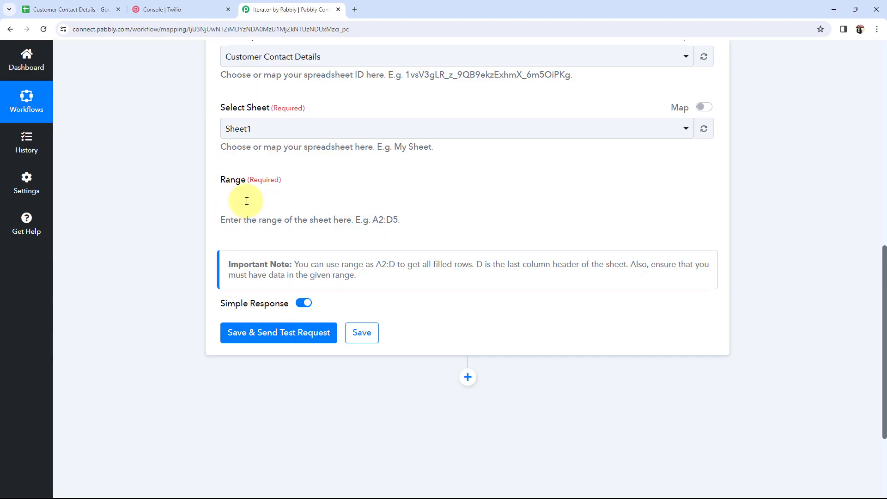
type("A")
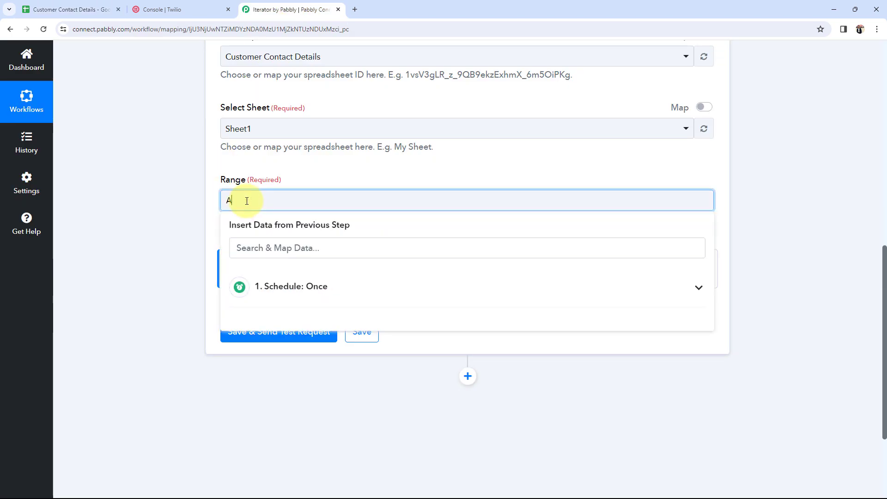
type("2:E")
Step: Compare the entered range with the columns and first data row of the contact spreadsheet
left_click(69, 10)
left_click(230, 465)
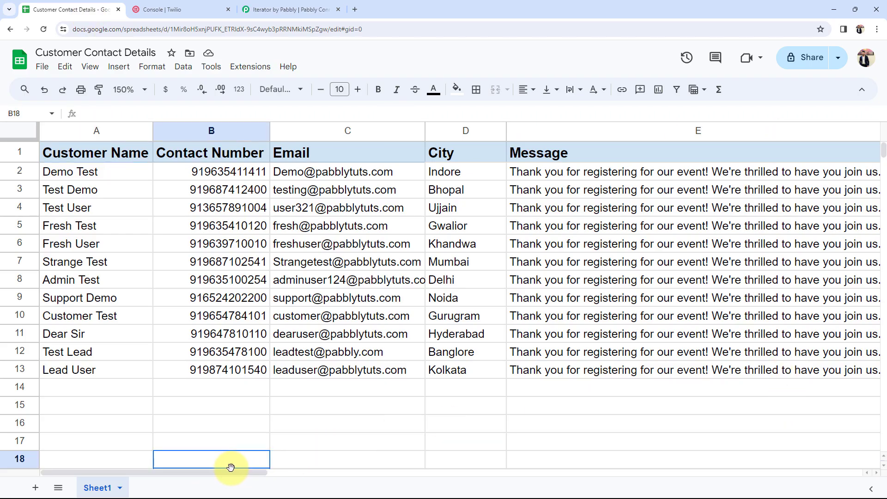
left_click_drag(227, 474, 199, 472)
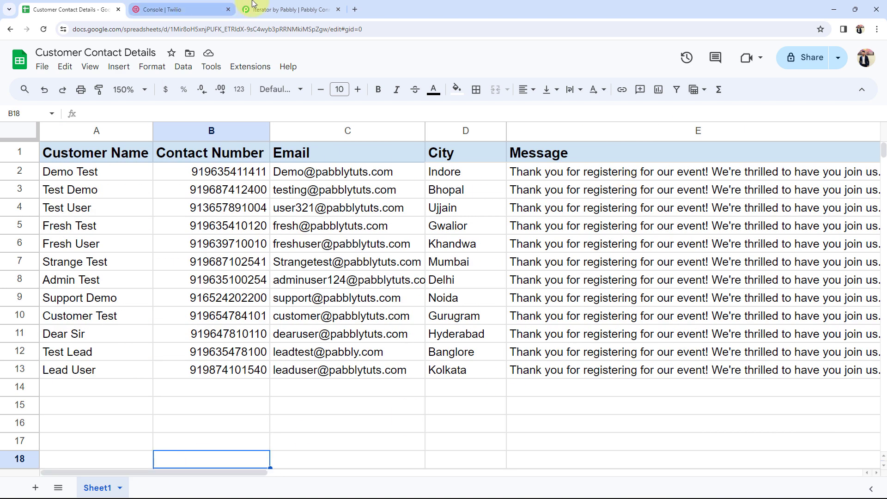
left_click(278, 9)
left_click(87, 264)
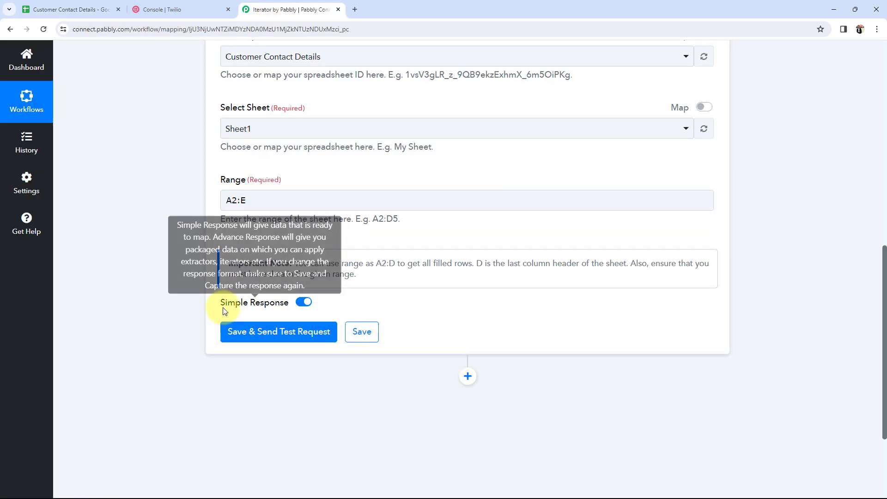
left_click(99, 9)
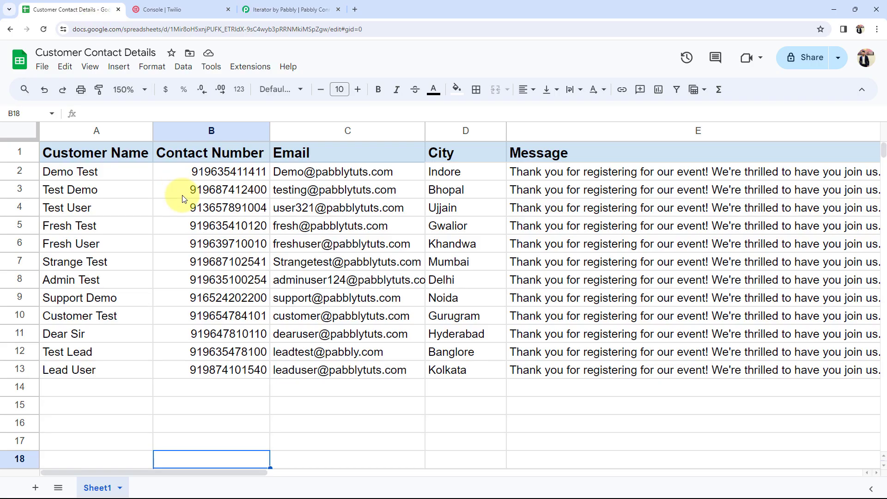
left_click(89, 172)
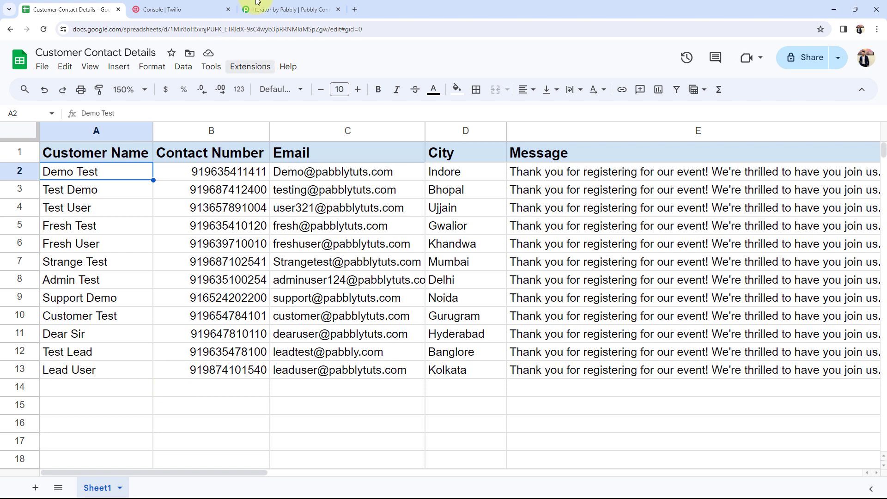
left_click(280, 7)
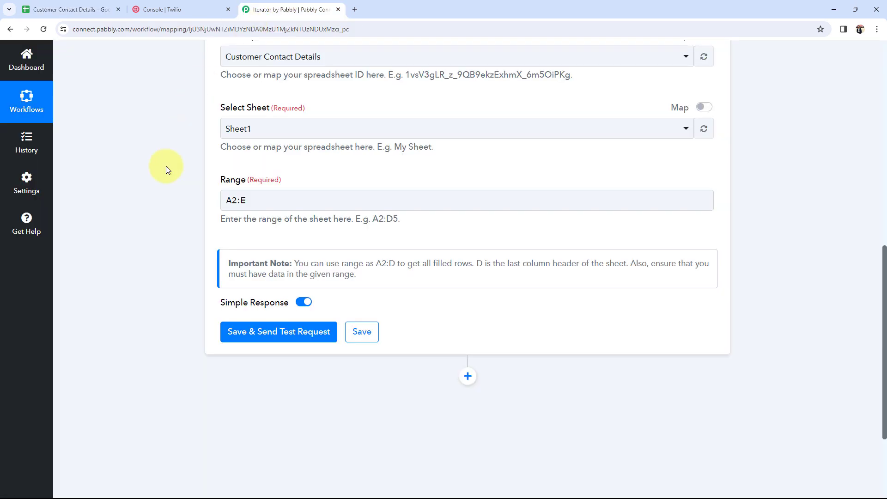
Step: Save the Get Row(s) action with a test request and review the customer name, contact number, email and city labels of Result 0
left_click(252, 331)
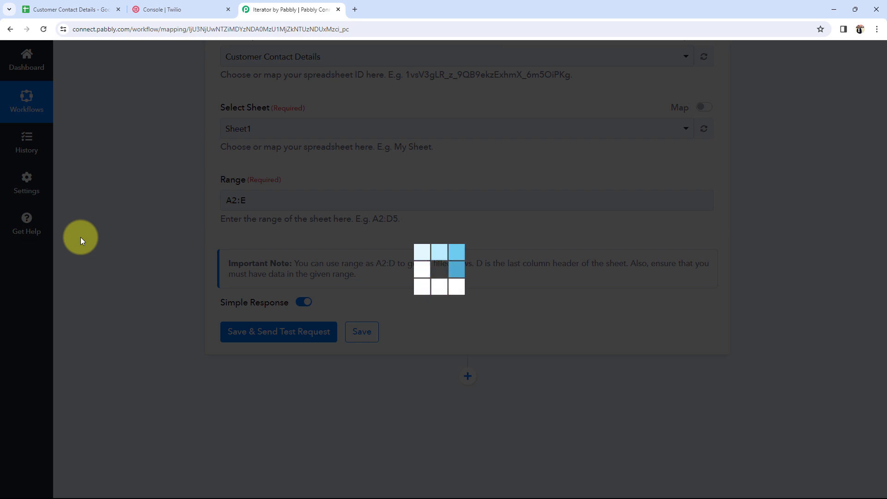
scroll(150, 338, "down", 7)
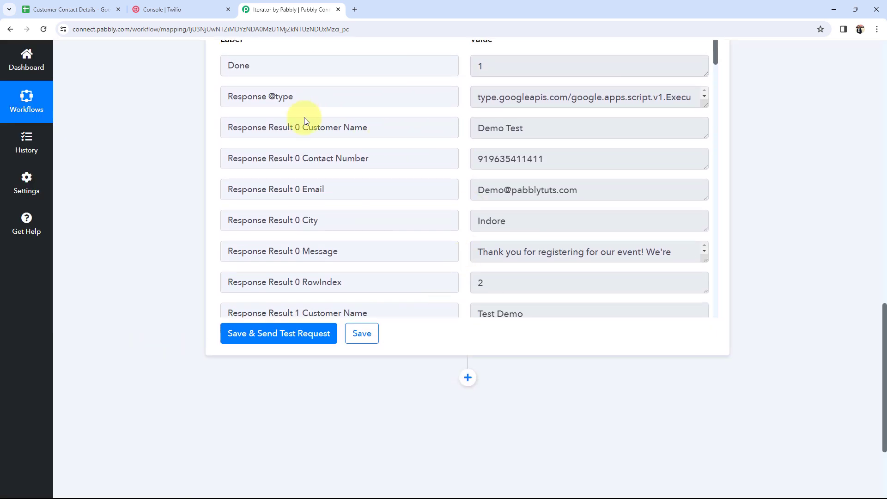
left_click(300, 130)
left_click_drag(312, 130, 384, 131)
left_click_drag(306, 159, 391, 156)
left_click_drag(287, 189, 380, 185)
left_click_drag(303, 220, 347, 218)
left_click(138, 232)
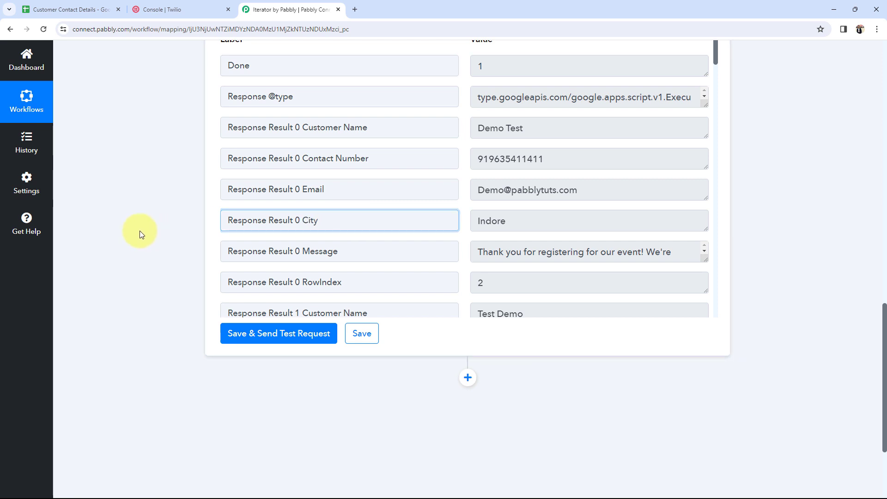
Step: Inspect the row index of the last record in the received response and compare it with the contact spreadsheet
scroll(506, 213, "down", 8)
left_click_drag(715, 93, 725, 333)
left_click_drag(531, 295, 394, 290)
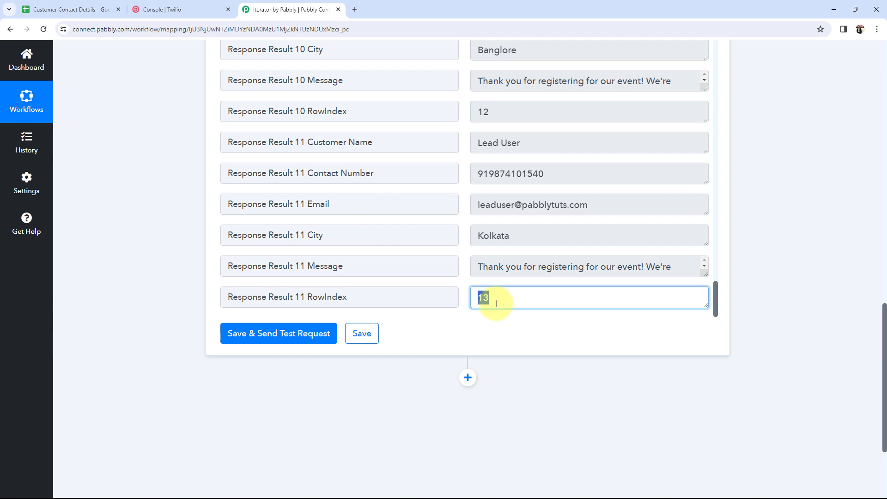
left_click(29, 7)
left_click(296, 5)
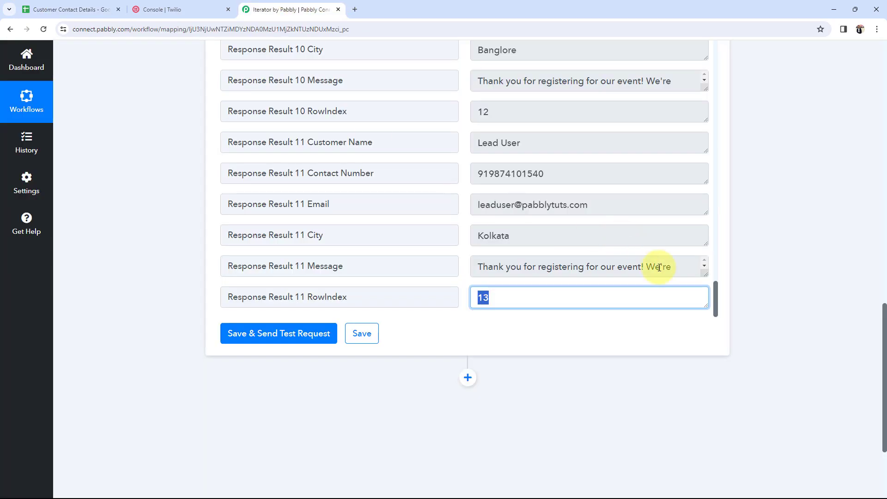
left_click_drag(714, 297, 717, 52)
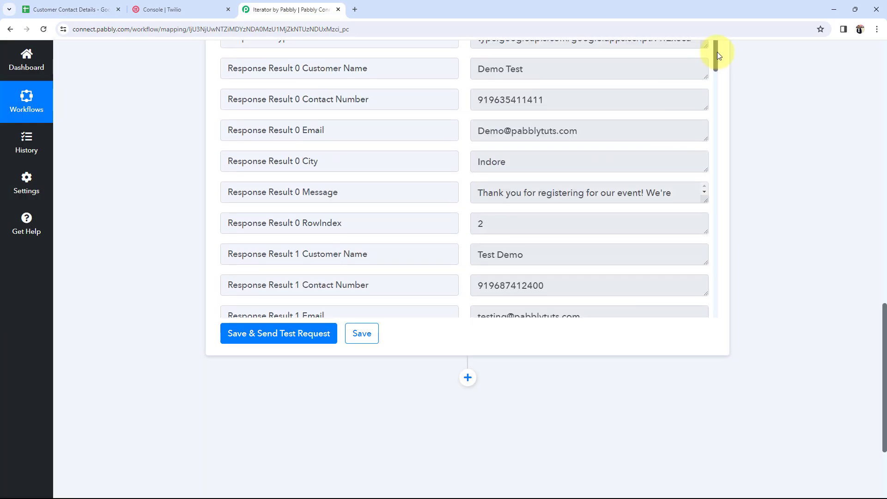
Step: Review the action's settings alongside the response and examine the contact number value of Result 0
scroll(176, 262, "up", 6)
scroll(54, 254, "up", 2)
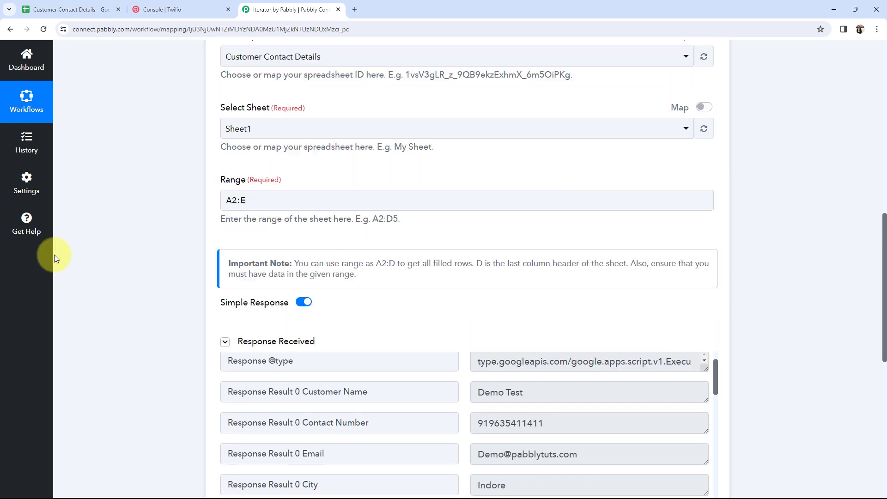
scroll(89, 279, "down", 5)
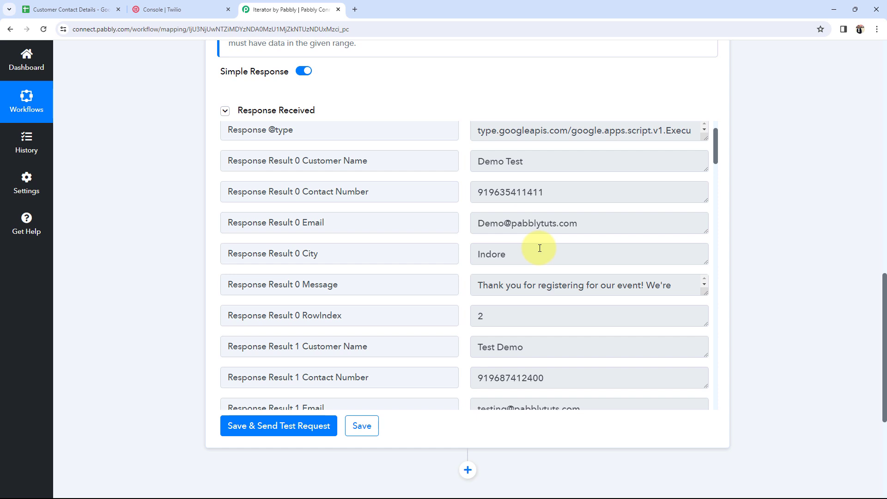
scroll(164, 265, "up", 9)
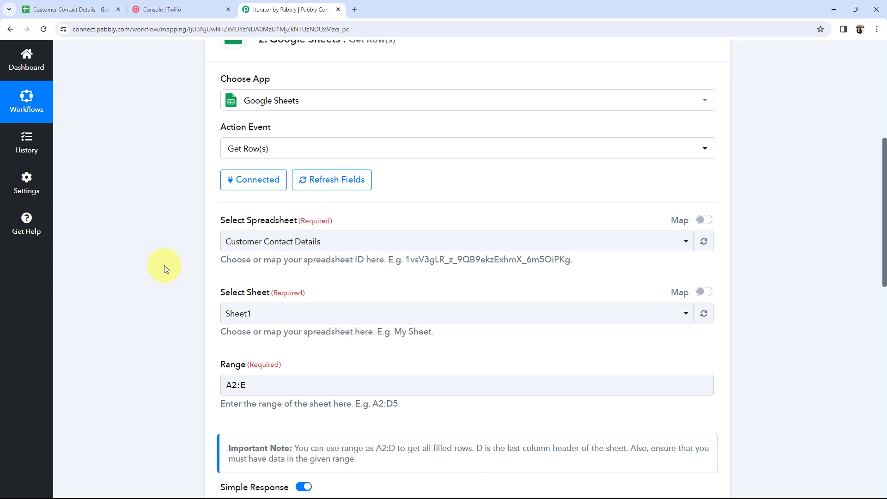
scroll(87, 275, "down", 10)
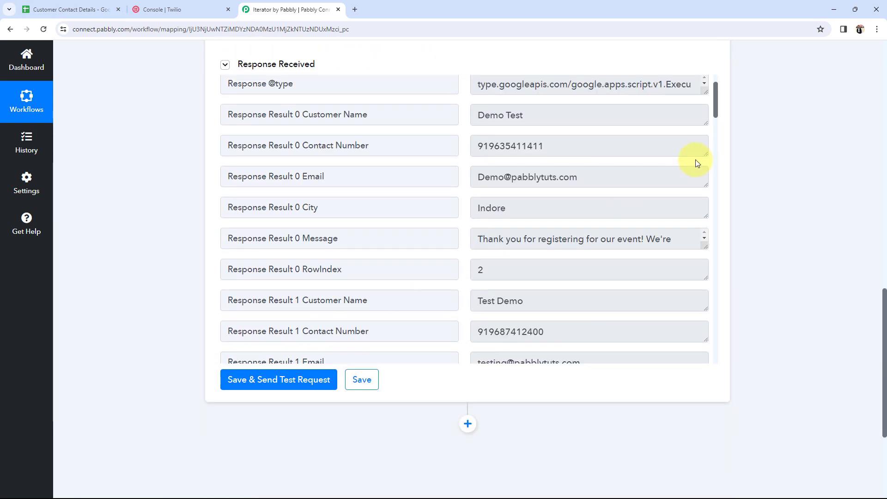
left_click_drag(545, 147, 466, 142)
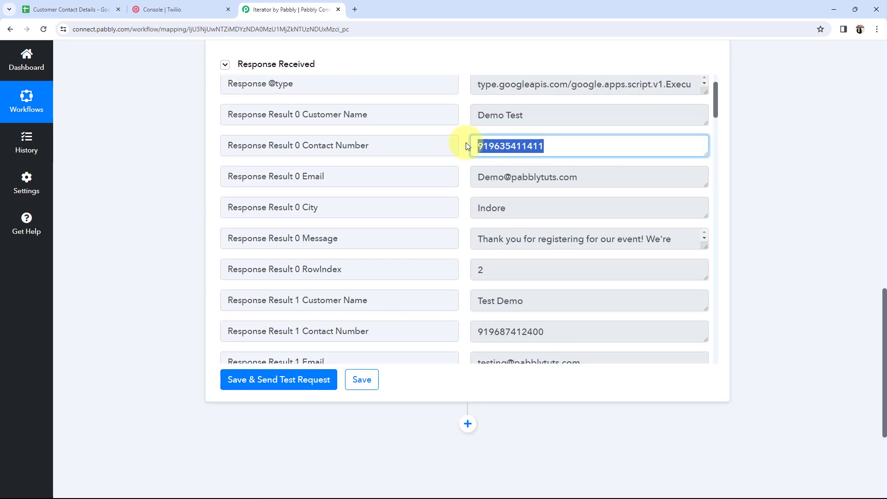
left_click(175, 212)
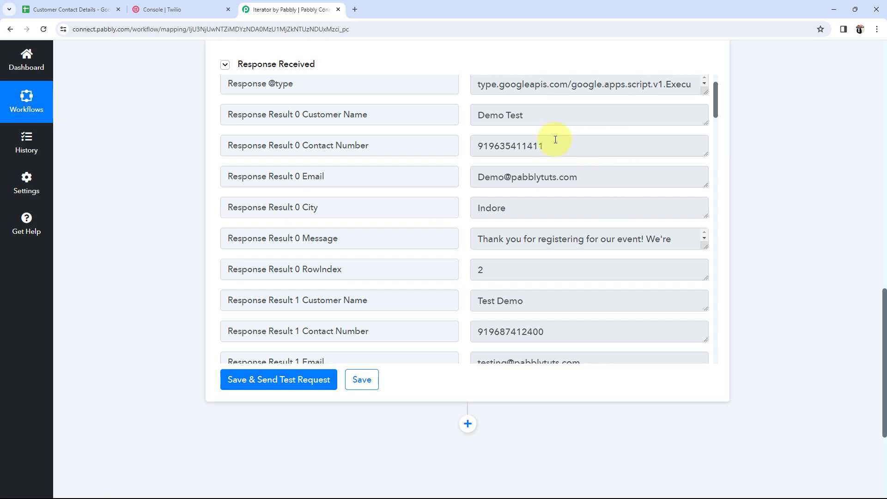
left_click_drag(555, 140, 475, 136)
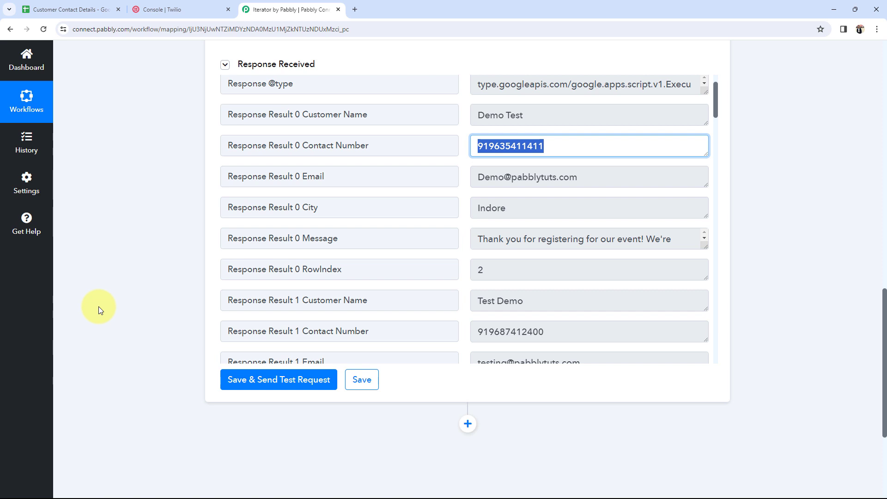
scroll(98, 307, "down", 4)
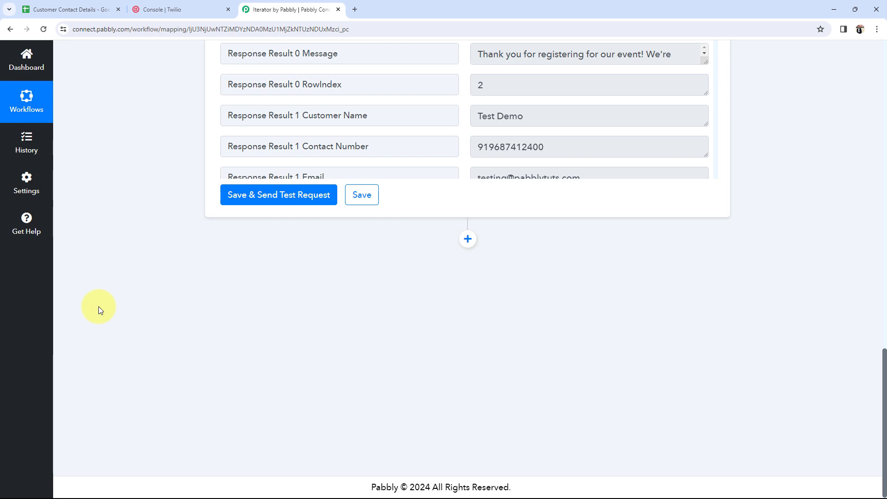
Step: Turn off Simple Response for the Google Sheets action and collapse the received response
scroll(98, 306, "up", 9)
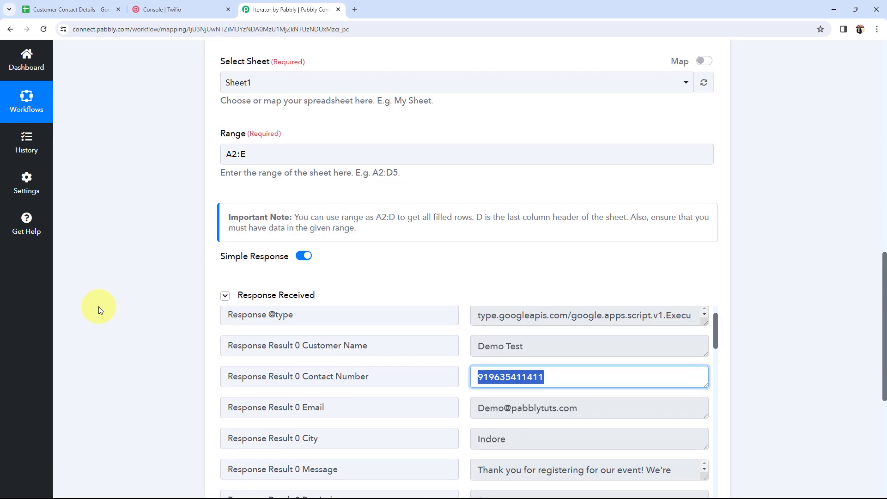
left_click(301, 257)
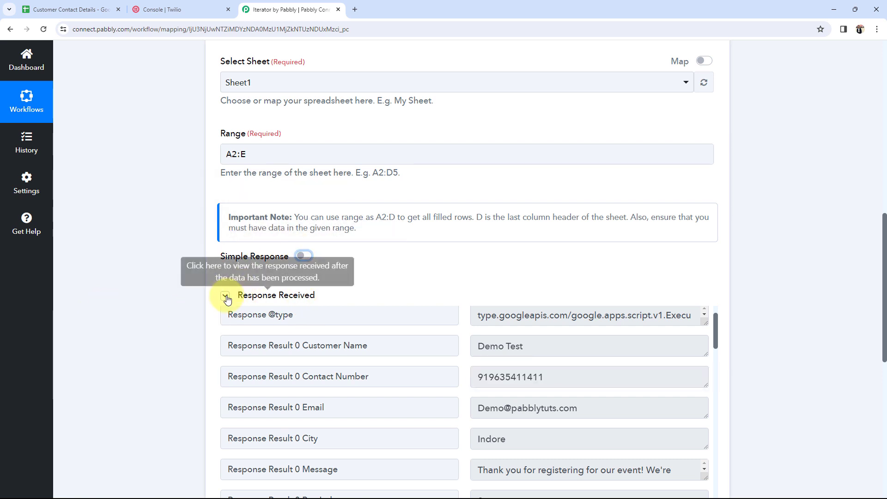
scroll(126, 302, "up", 3)
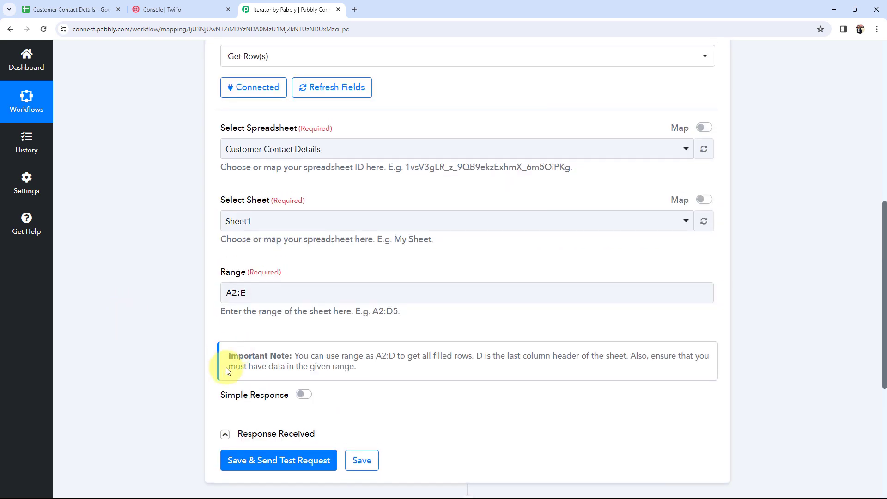
Step: Review the contact rows in the spreadsheet, and save the Get Row(s) action with a new test request in advanced response format
left_click(55, 9)
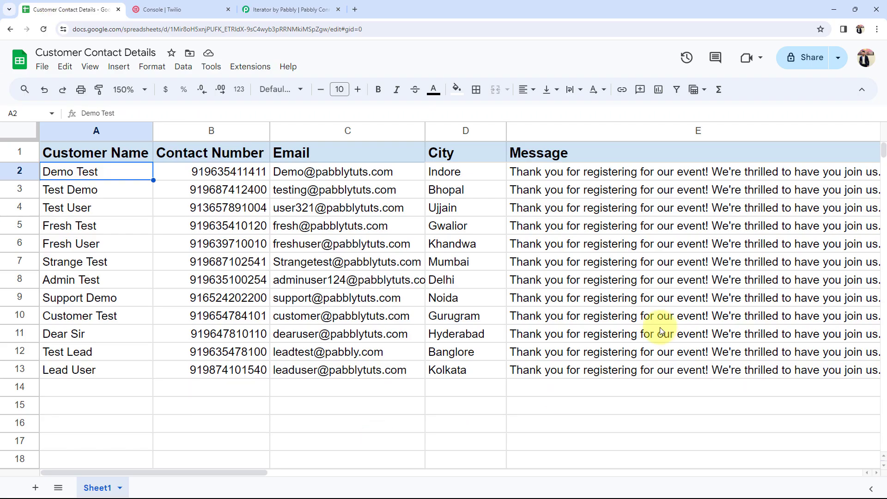
left_click(289, 9)
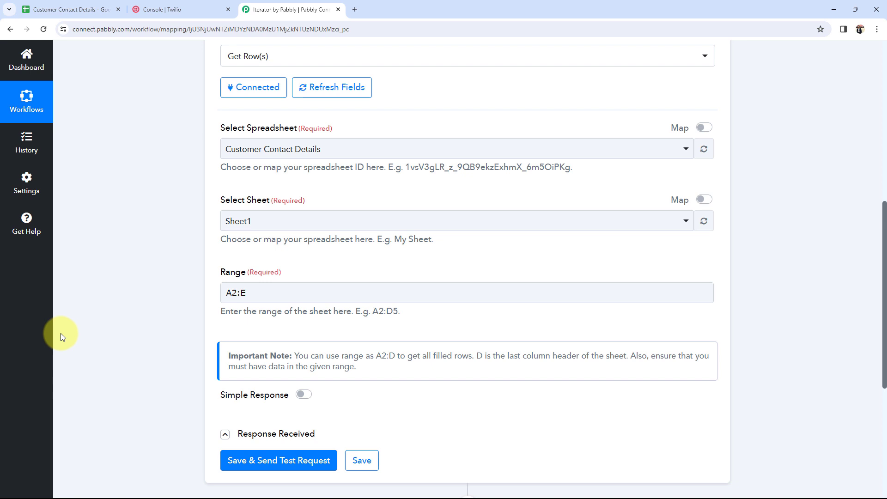
scroll(139, 375, "down", 1)
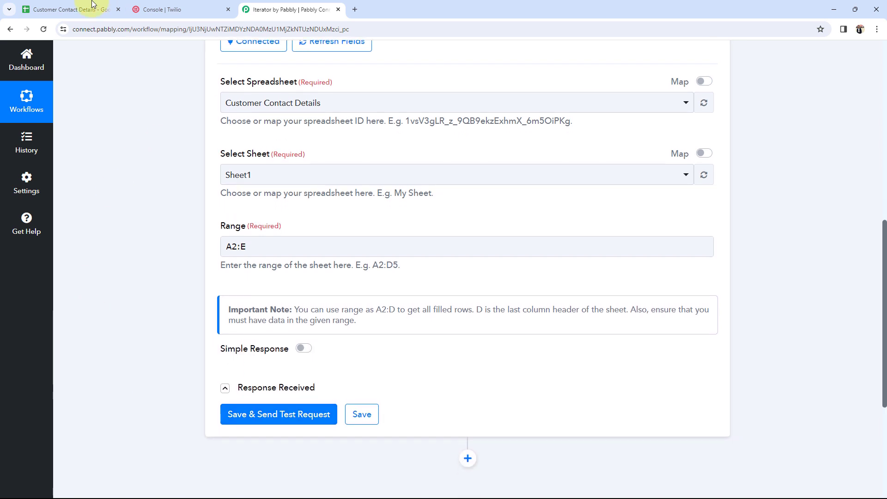
left_click(91, 6)
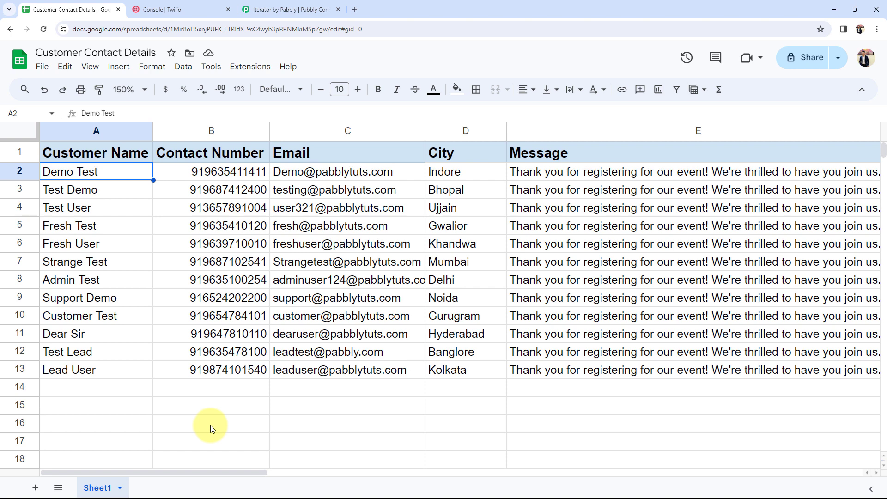
left_click(289, 10)
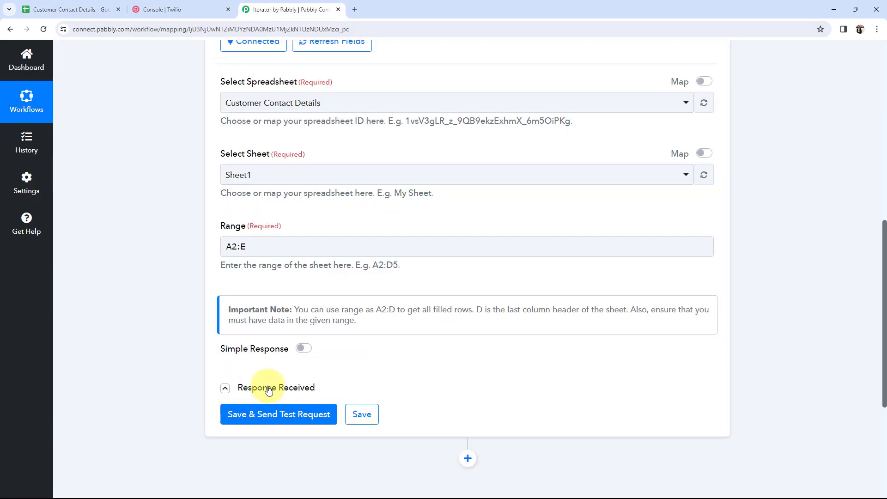
left_click(285, 420)
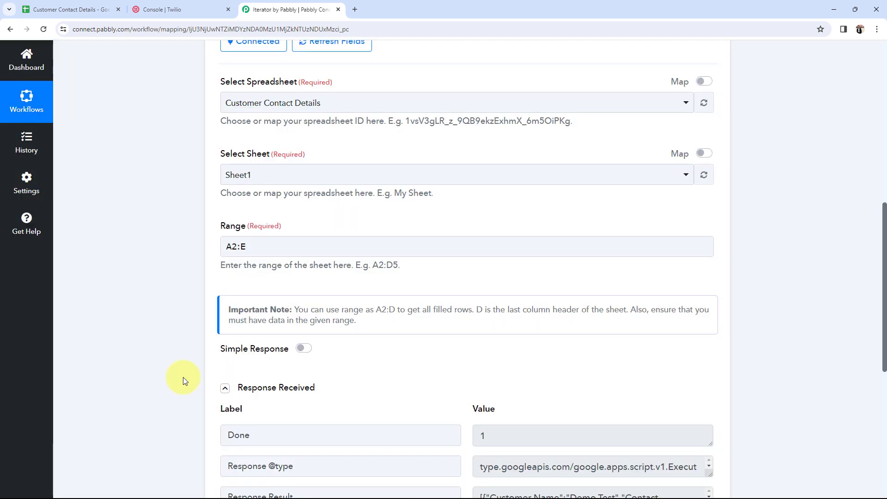
Step: Glance at the contact spreadsheet and enlarge the Response Result value in the Google Sheets action's received response
left_click(32, 9)
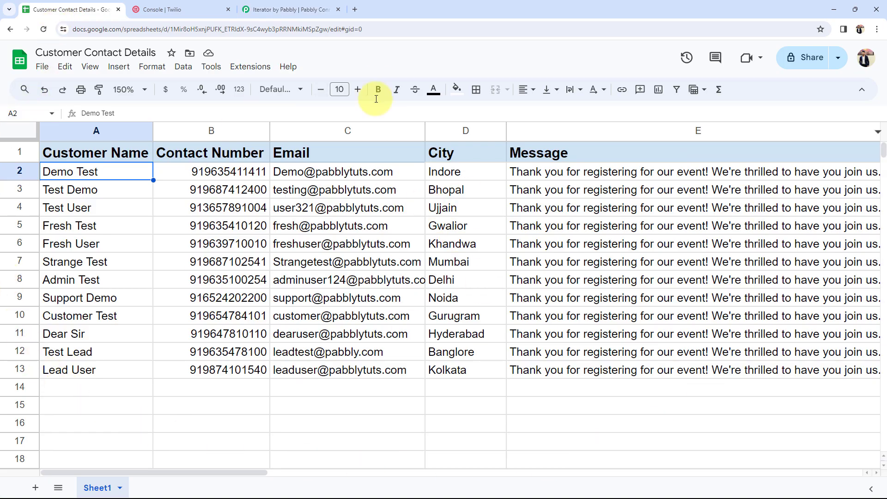
left_click(258, 4)
scroll(123, 298, "down", 5)
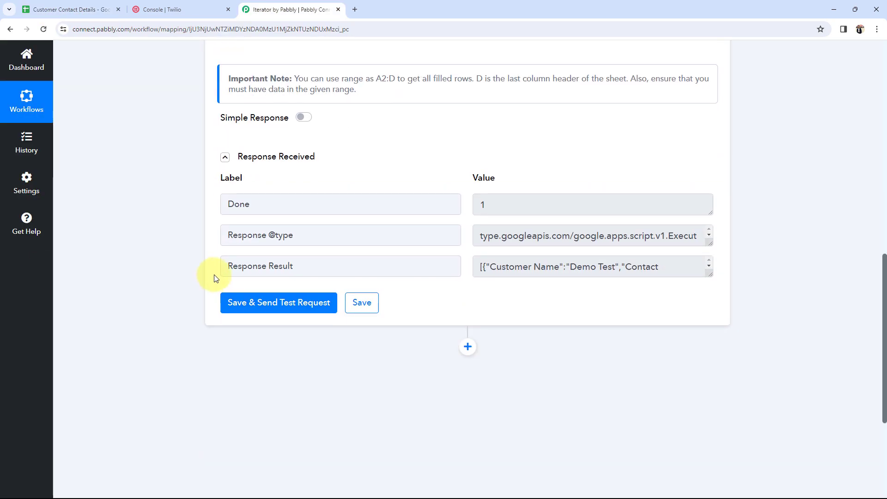
left_click_drag(311, 272, 217, 271)
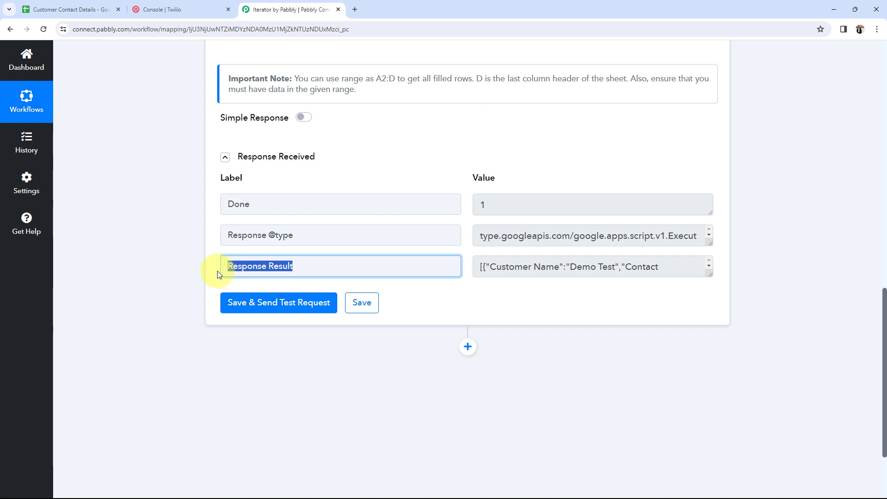
left_click(706, 277)
left_click_drag(709, 274, 703, 469)
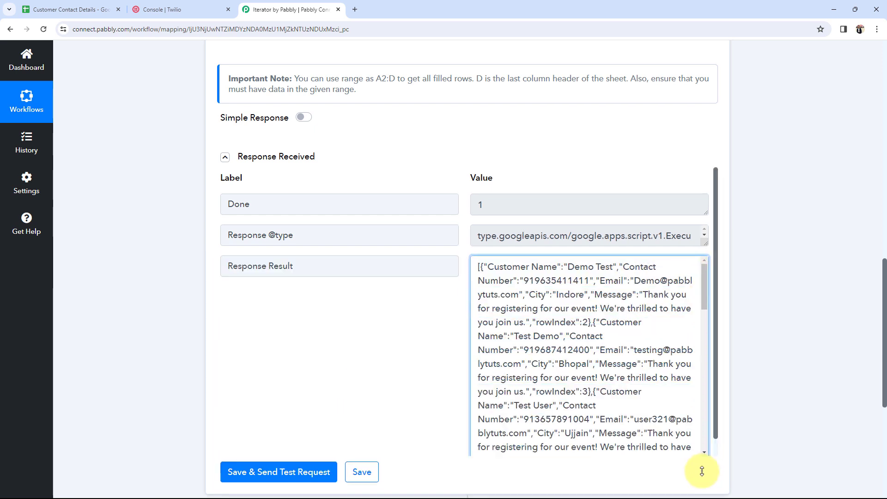
Step: Read through the full Response Result array and compare its records with the contact spreadsheet
left_click_drag(479, 267, 680, 498)
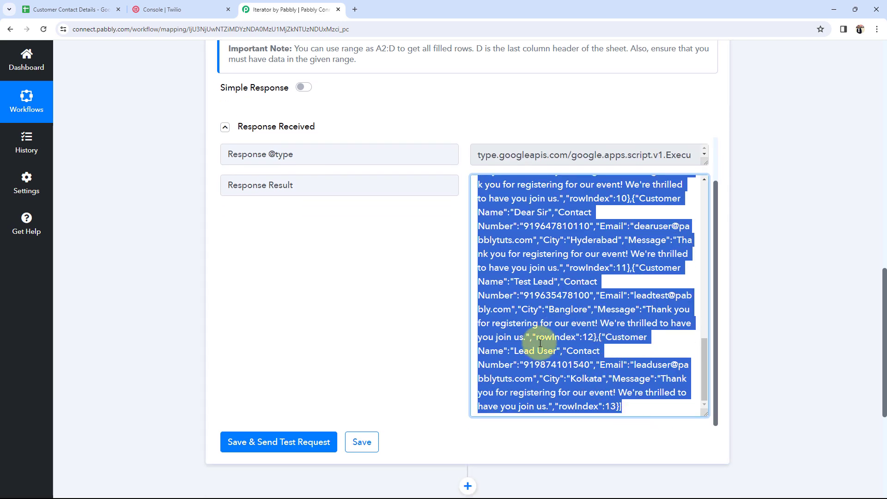
left_click(637, 279)
scroll(574, 317, "up", 10)
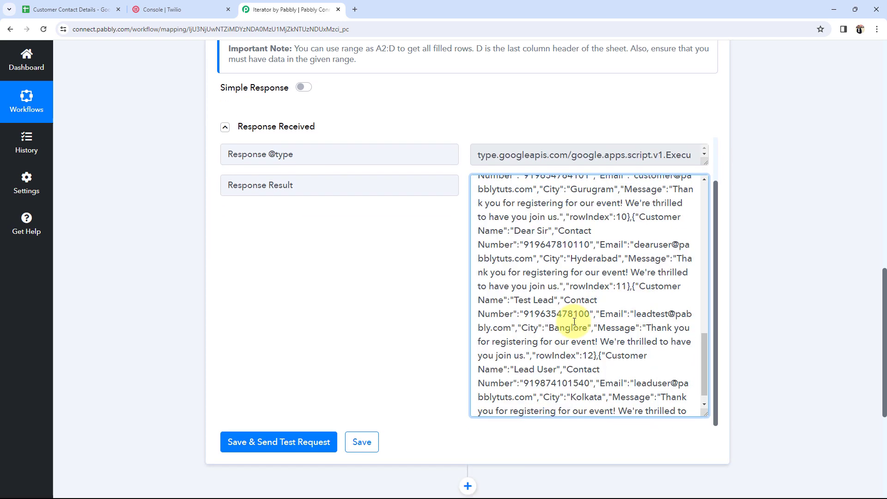
scroll(574, 326, "up", 3)
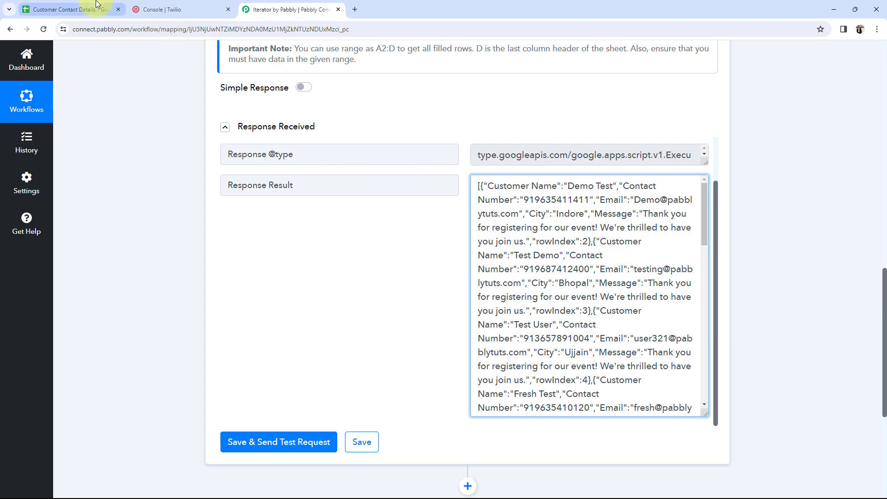
left_click(70, 9)
left_click(332, 10)
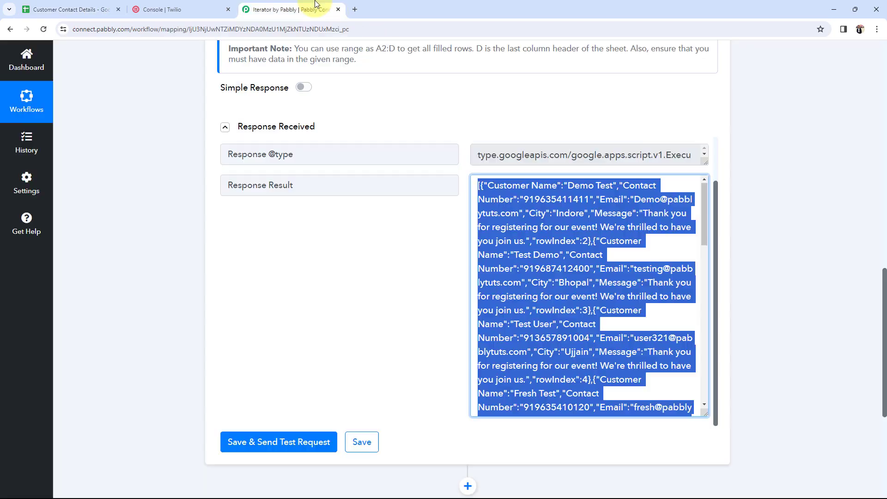
left_click(148, 293)
left_click_drag(479, 183, 571, 388)
left_click(131, 342)
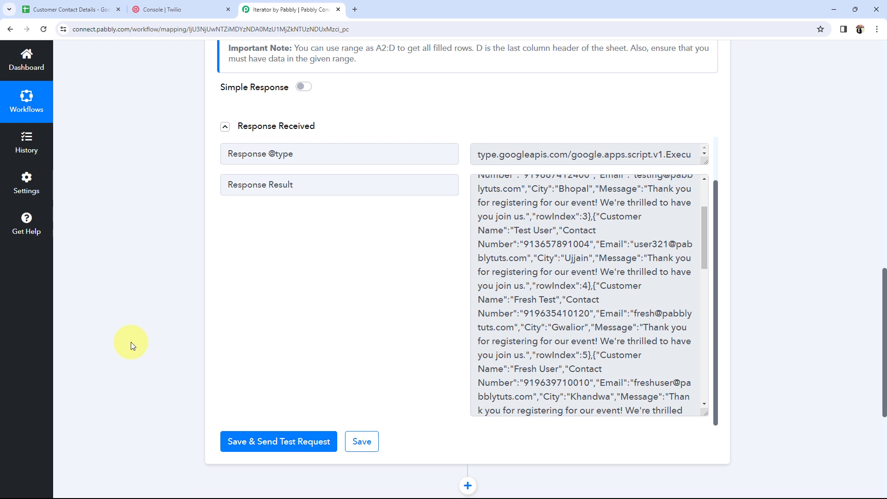
Step: Add an Iterator by Pabbly action after Get Row(s) with the Process Arrays event, and connect it with 2. Response Result [] as the array
scroll(132, 342, "down", 5)
left_click(468, 255)
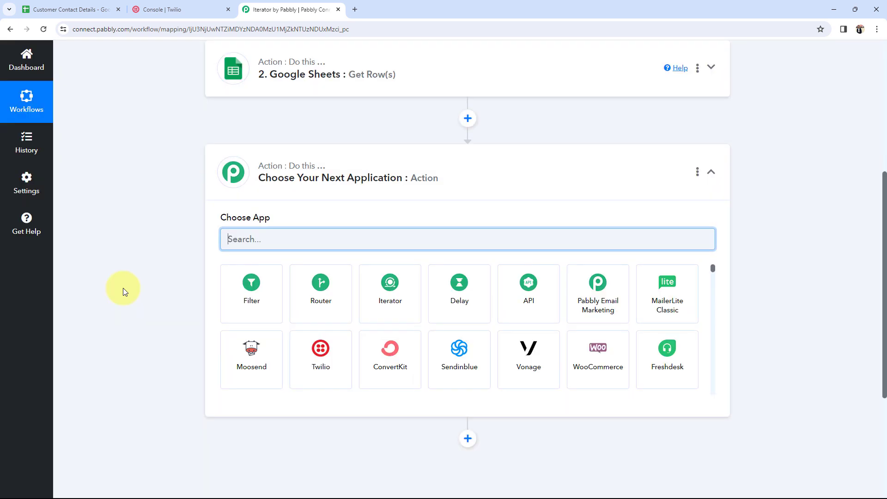
left_click(385, 296)
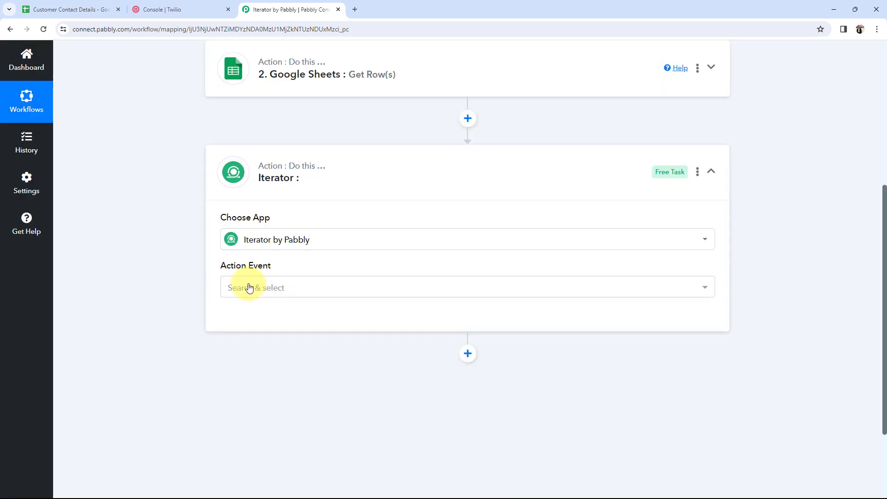
left_click(252, 287)
left_click(261, 342)
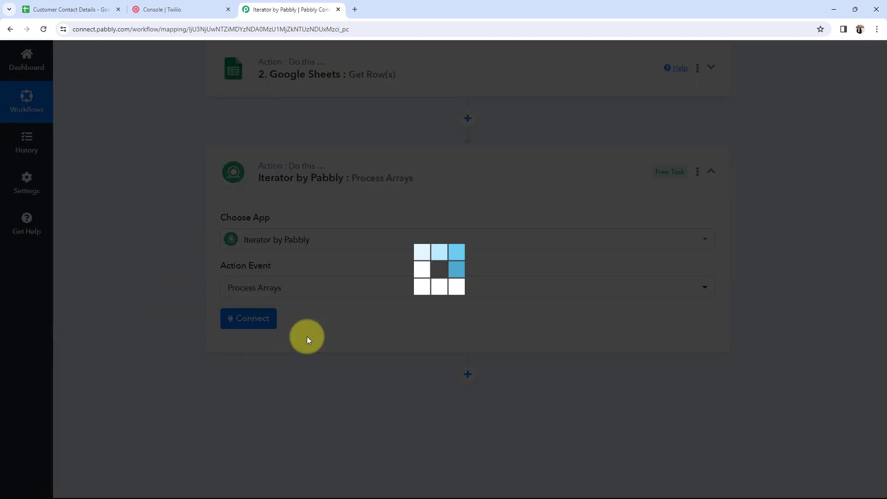
scroll(190, 269, "up", 2)
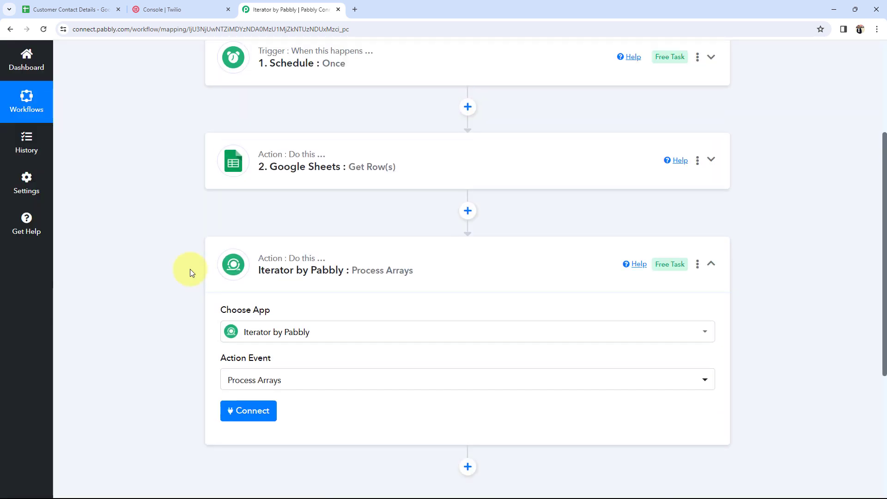
scroll(190, 272, "down", 2)
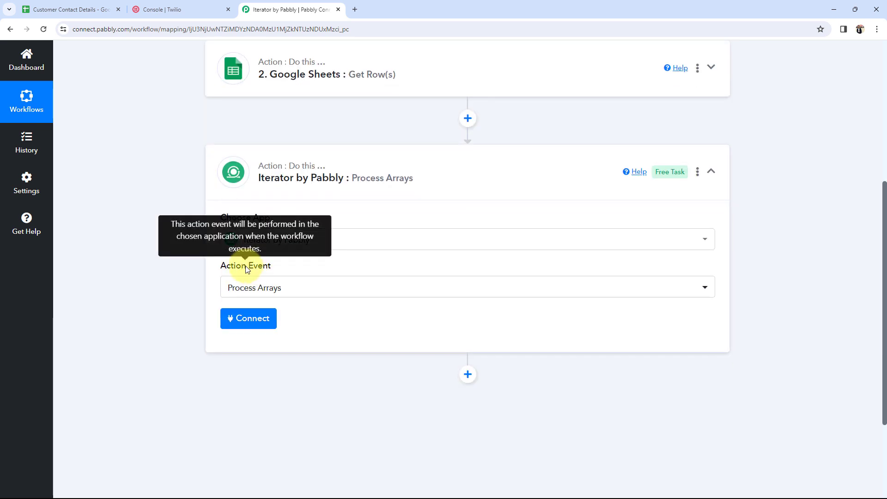
left_click(241, 319)
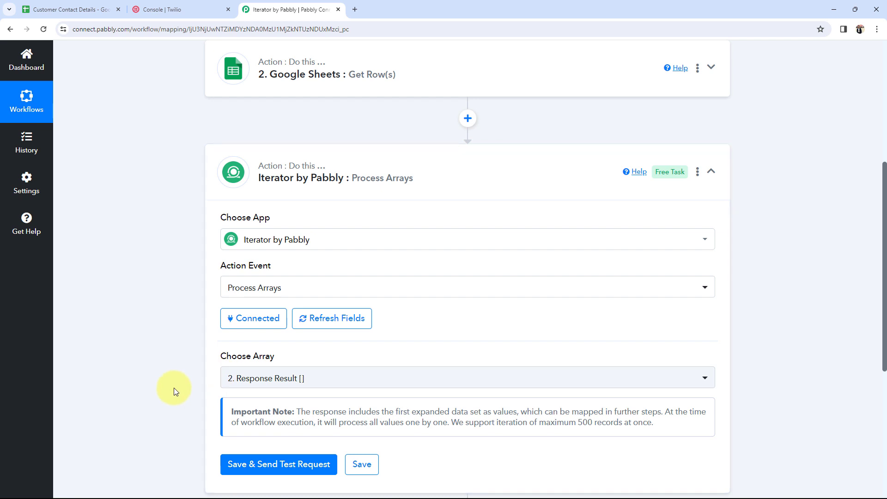
Step: Review the Iterator's chosen array and the important note's record limit, and check the rows of the contact spreadsheet
scroll(174, 387, "down", 2)
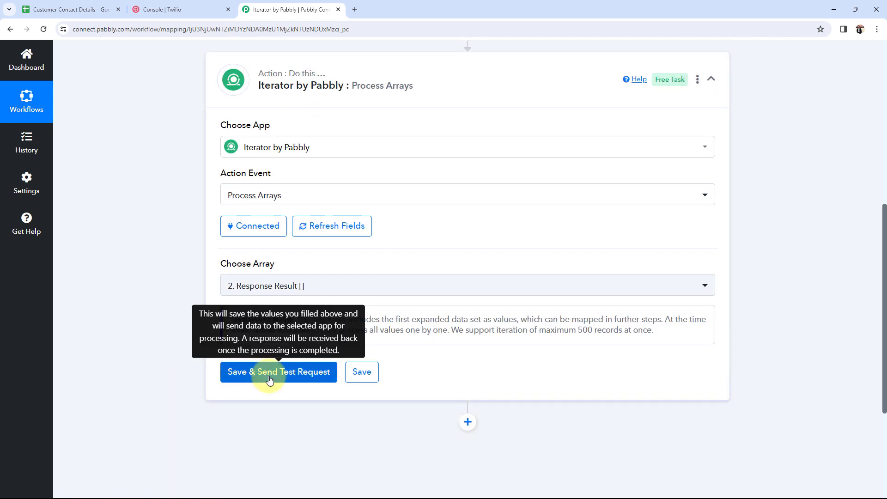
scroll(162, 336, "up", 4)
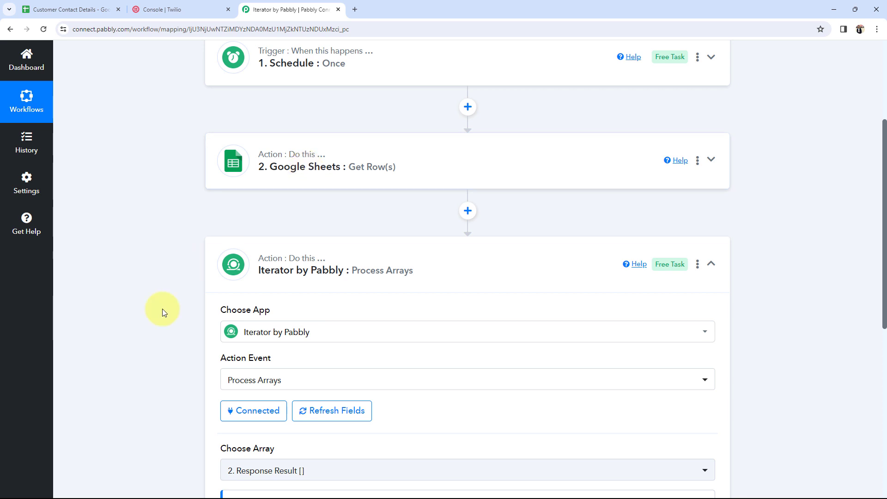
scroll(162, 308, "down", 3)
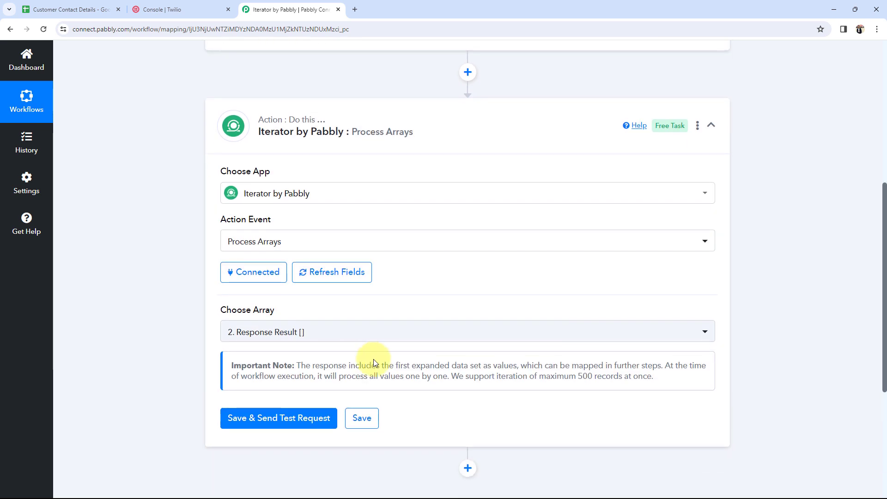
left_click_drag(454, 376, 668, 379)
left_click(664, 380)
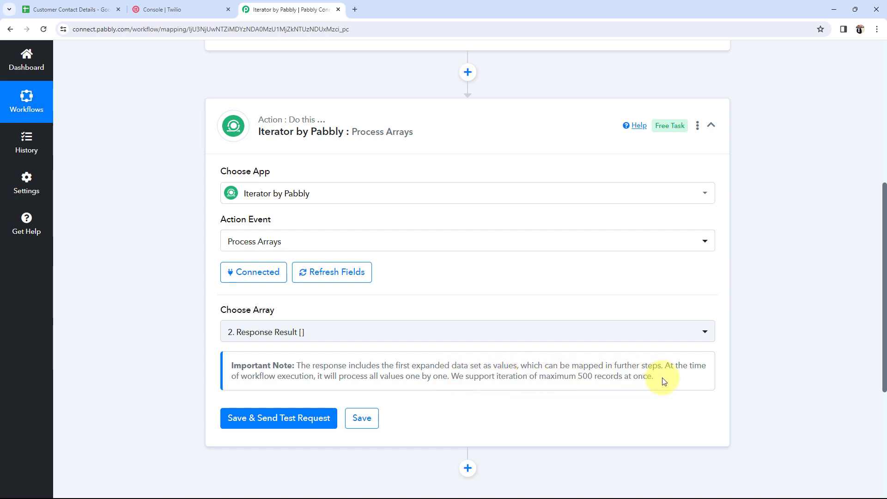
left_click(74, 9)
scroll(106, 423, "down", 1)
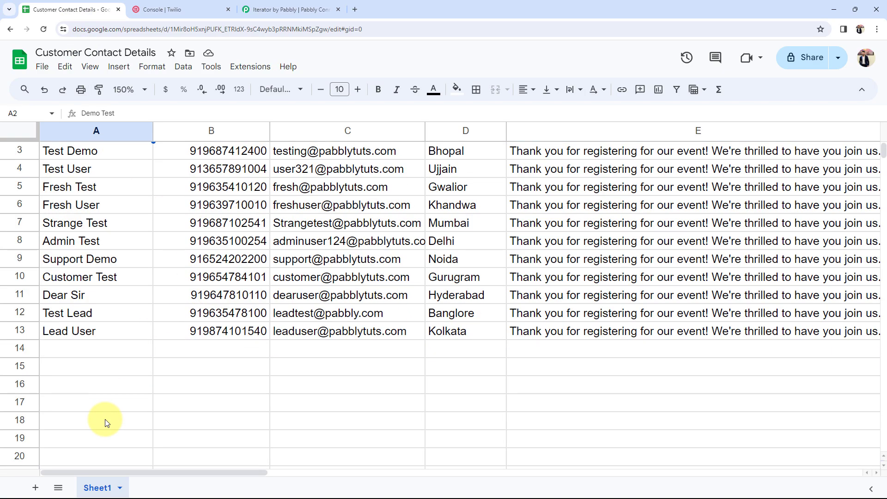
left_click(259, 10)
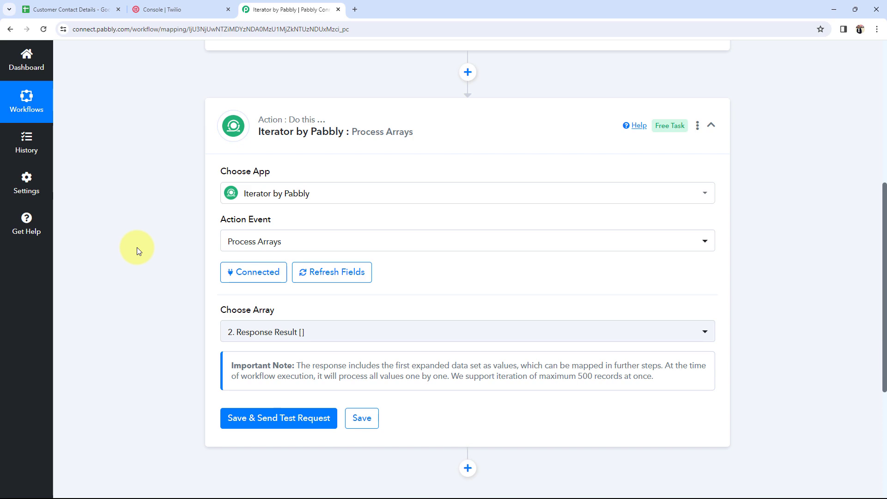
Step: Walk through the customer rows of the contact spreadsheet from row 2 to row 13, from name to message
left_click(24, 10)
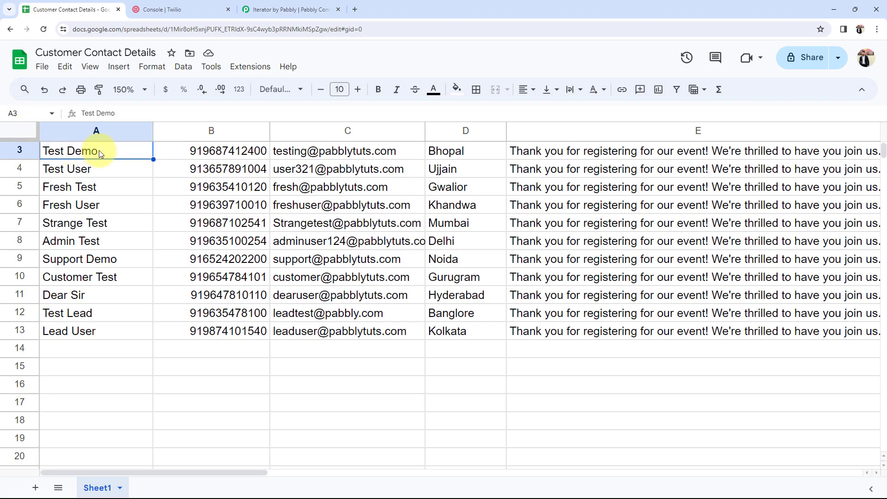
left_click(159, 150)
scroll(281, 229, "up", 2)
left_click(343, 176)
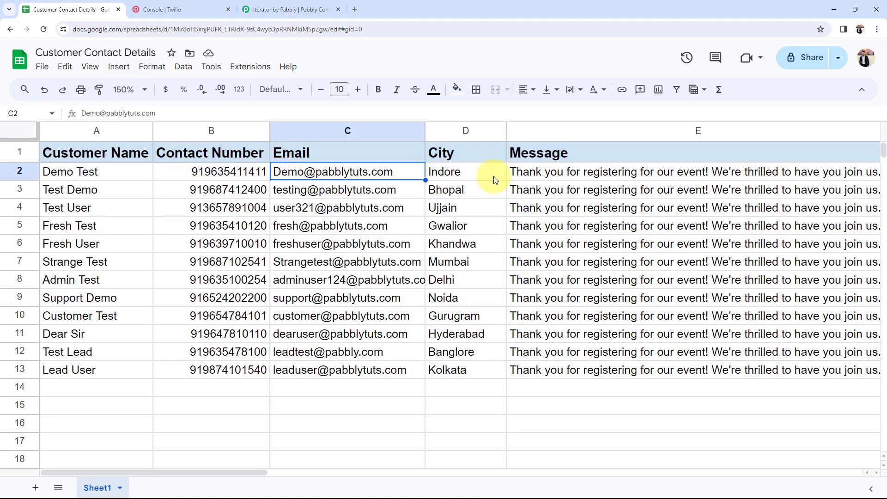
left_click(562, 175)
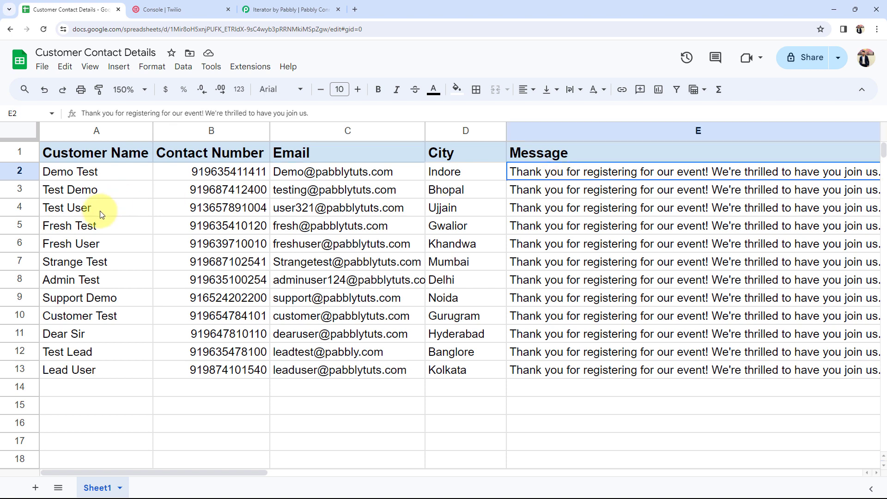
left_click(77, 194)
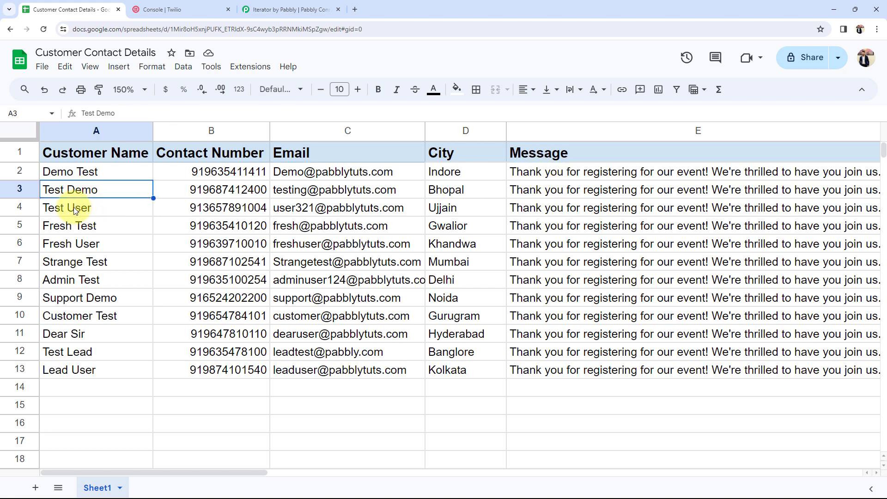
left_click(74, 207)
left_click(67, 227)
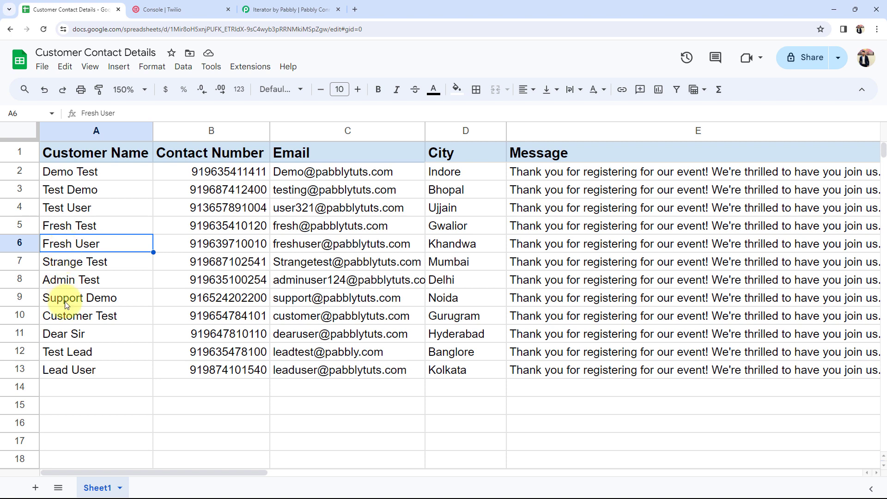
left_click(55, 370)
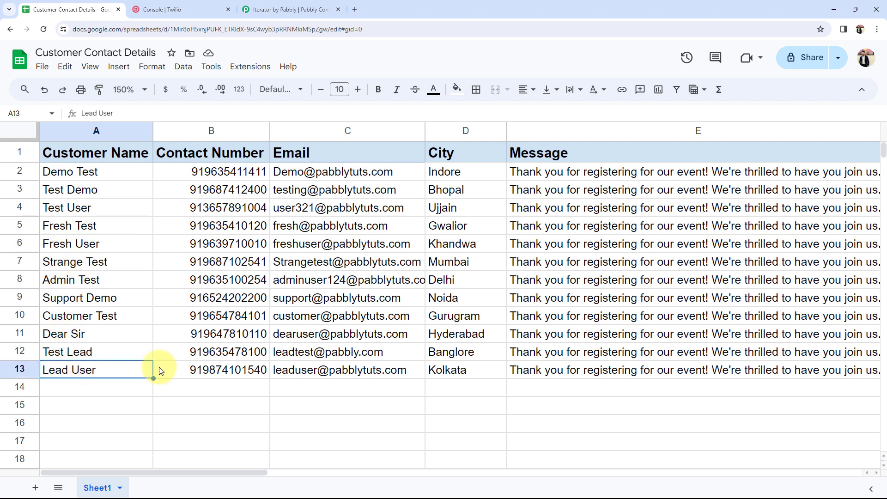
left_click(651, 371)
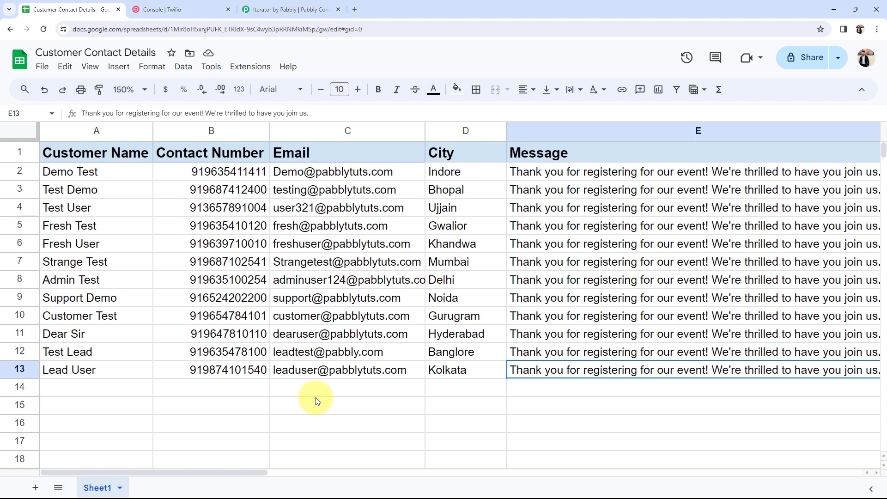
left_click(283, 10)
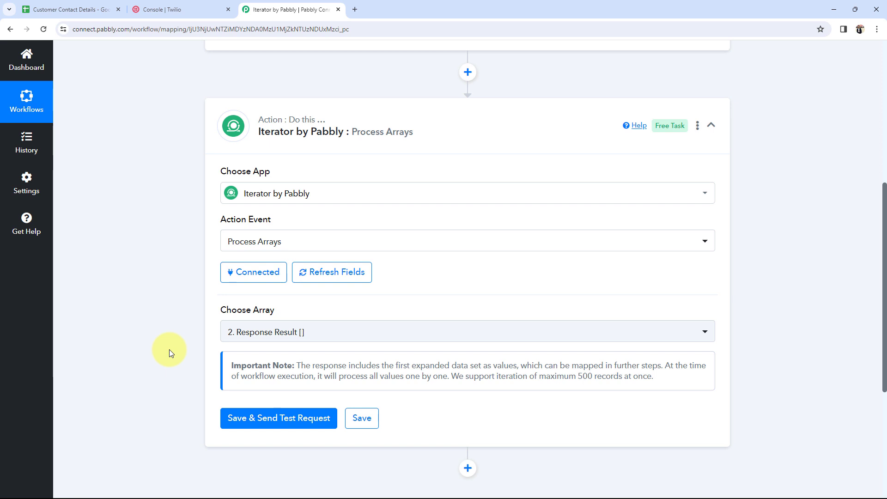
Step: Review the workflow's steps above the Iterator, and trace the first two customer records in the contact spreadsheet
scroll(156, 339, "up", 4)
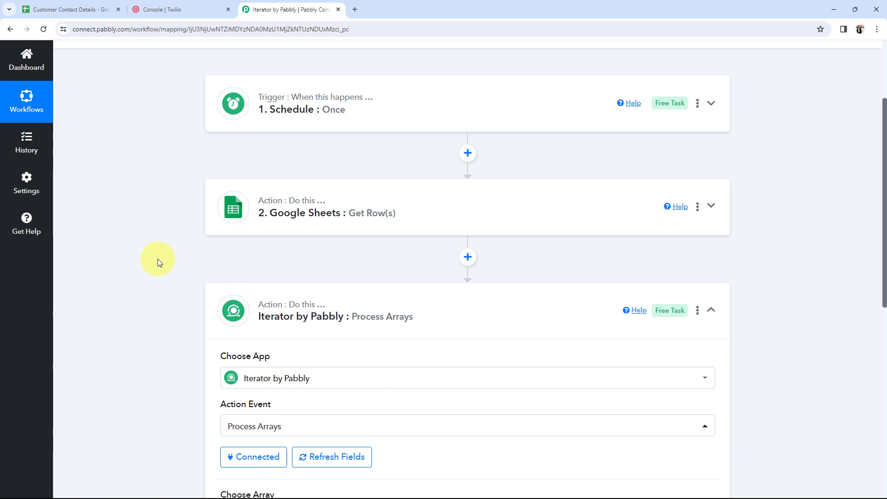
scroll(153, 266, "down", 4)
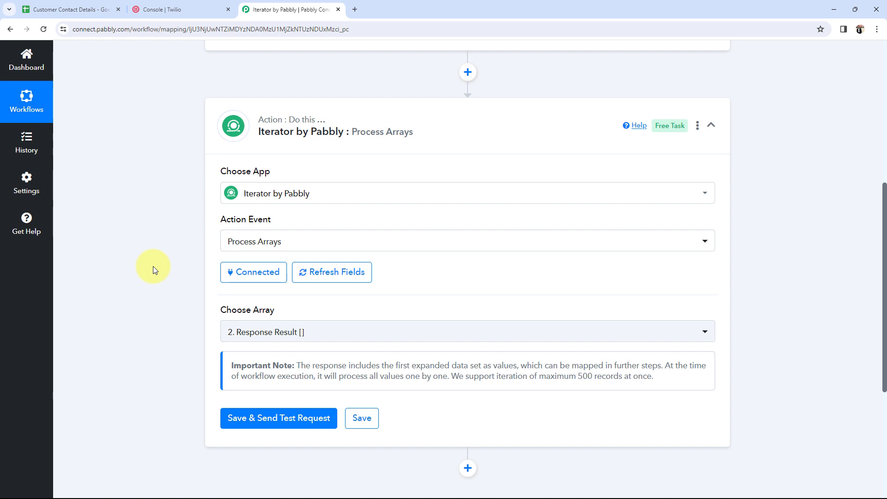
left_click(87, 9)
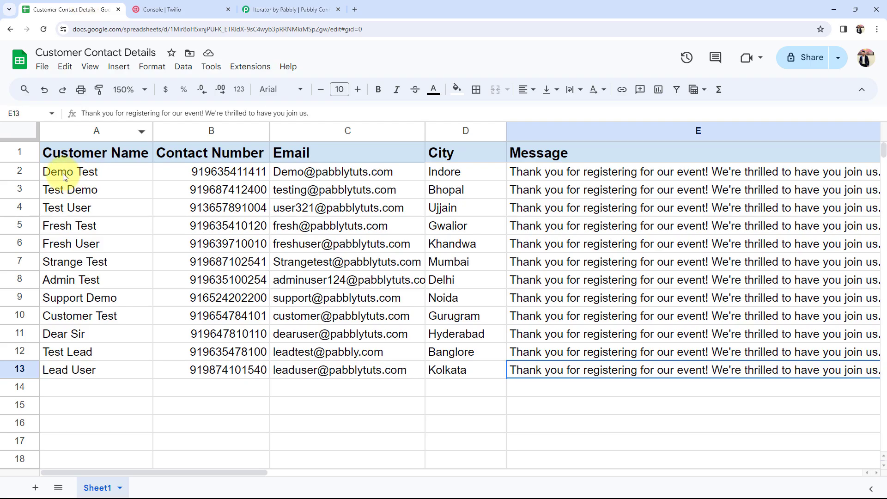
left_click(65, 176)
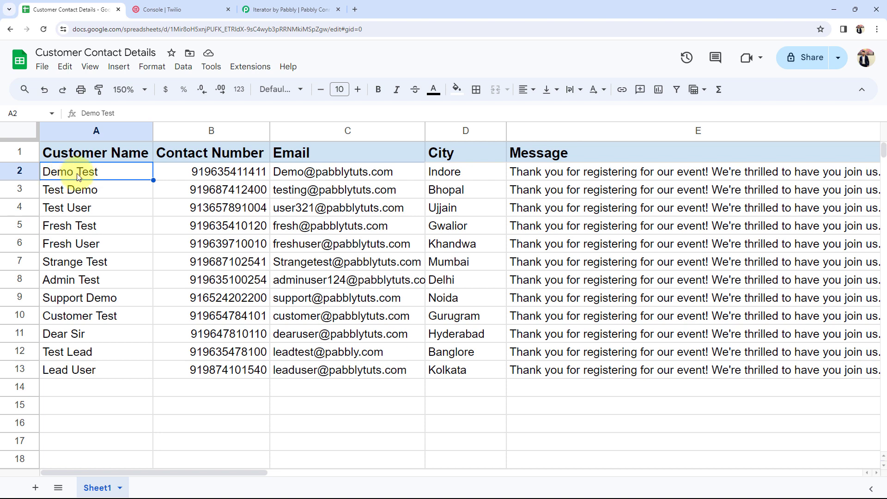
left_click(181, 175)
left_click(430, 189)
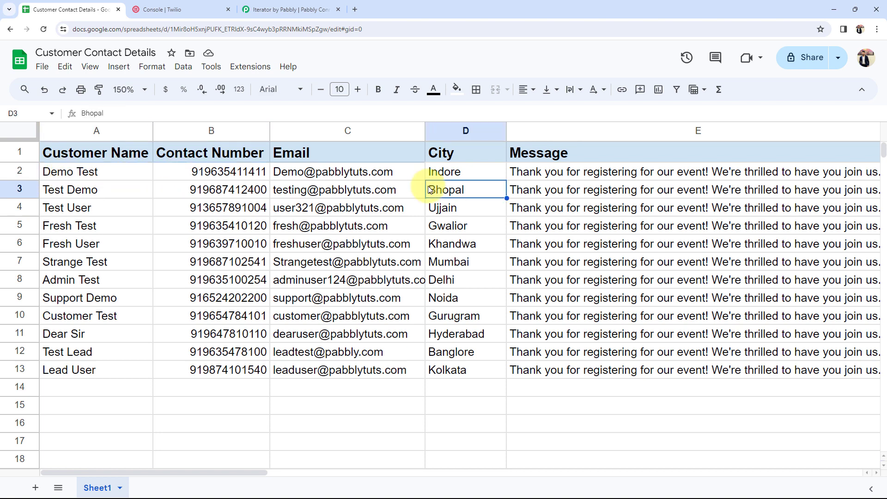
left_click(66, 190)
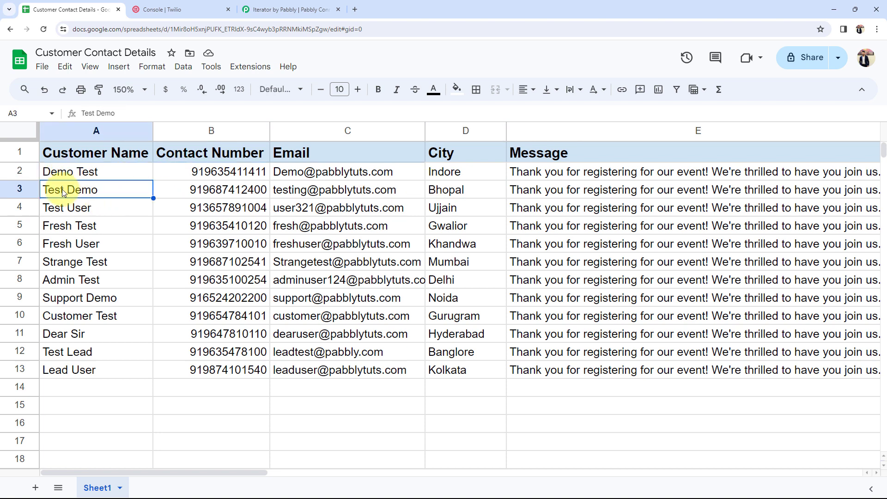
Step: Check further customer rows in the contact spreadsheet, down to row 10
left_click(119, 210)
left_click(82, 279)
left_click(79, 316)
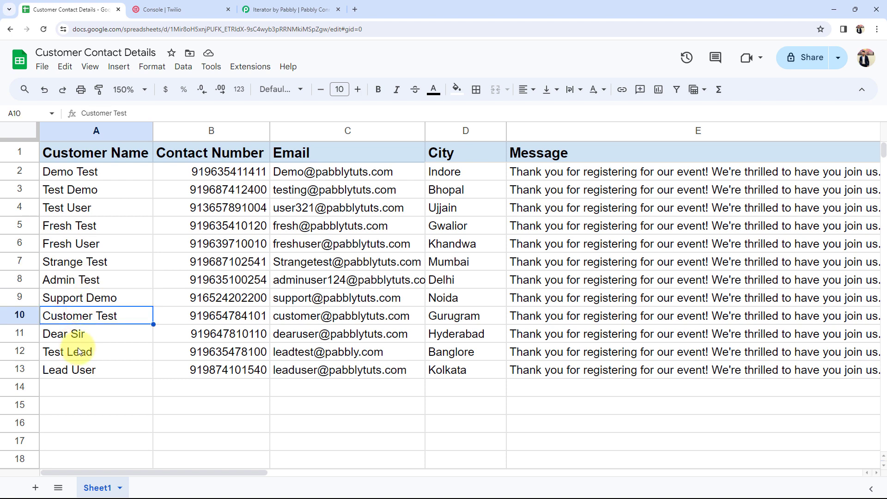
Step: In Pabbly Connect, choose 2. Response Result [] as the Iterator's array, save the step and send a test request
left_click(288, 9)
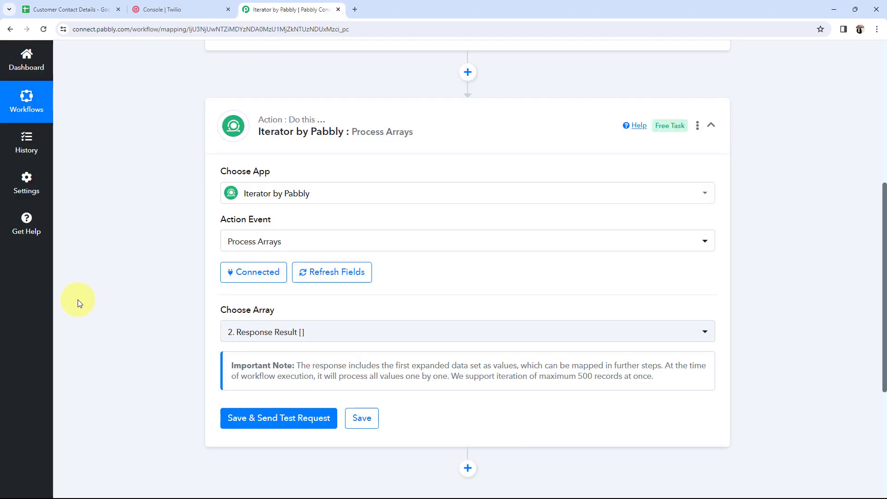
scroll(158, 372, "down", 2)
left_click(259, 240)
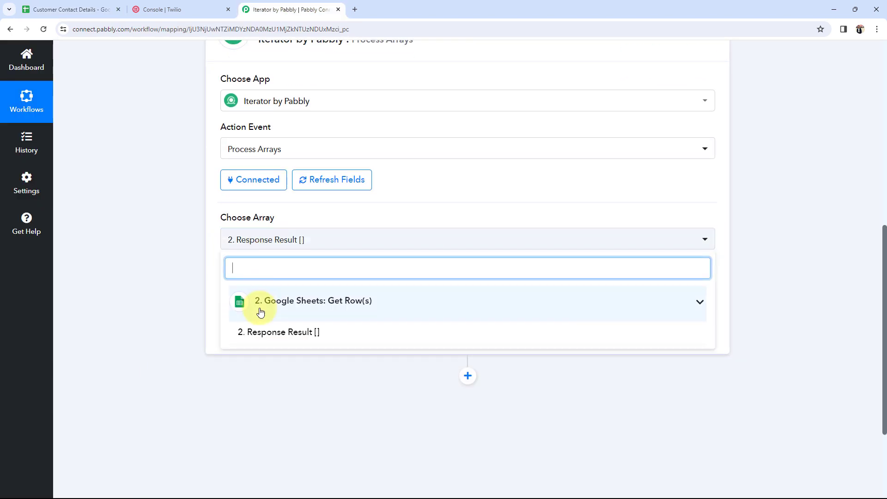
left_click(278, 331)
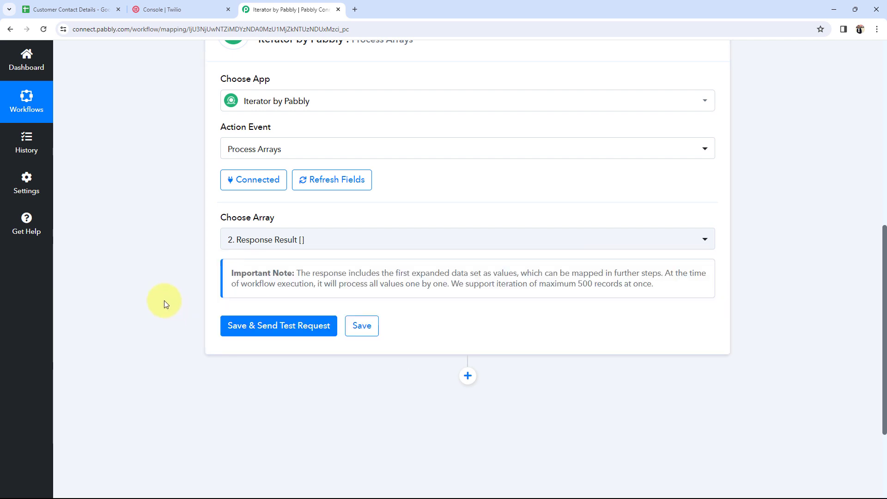
left_click(276, 244)
left_click(273, 331)
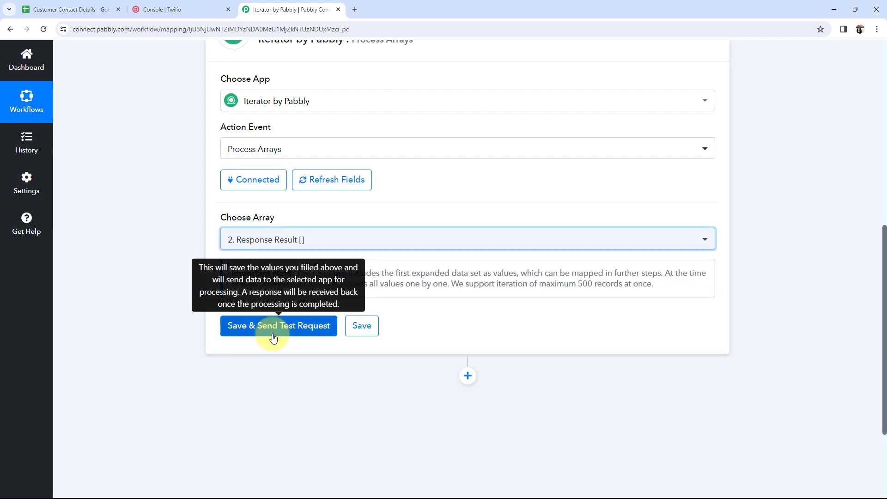
left_click(259, 242)
left_click(259, 331)
left_click(261, 329)
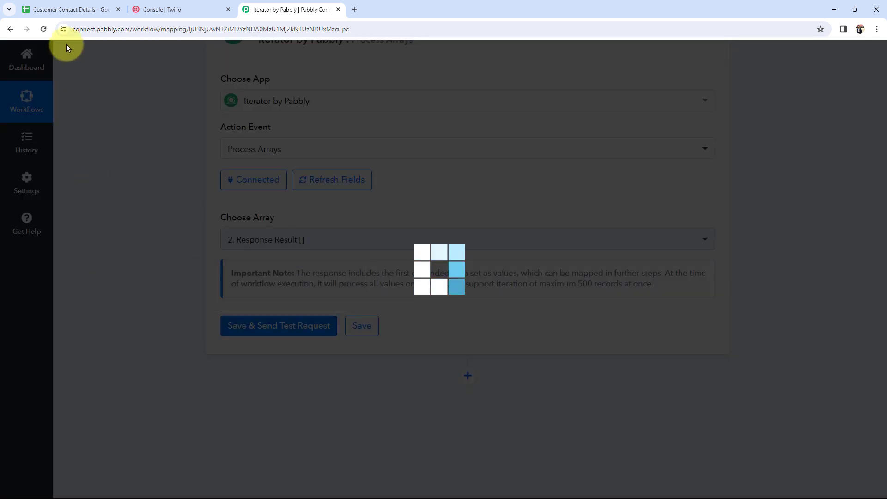
Step: Read the first customer record in the Customer Contact Details spreadsheet, from name to message
left_click(53, 4)
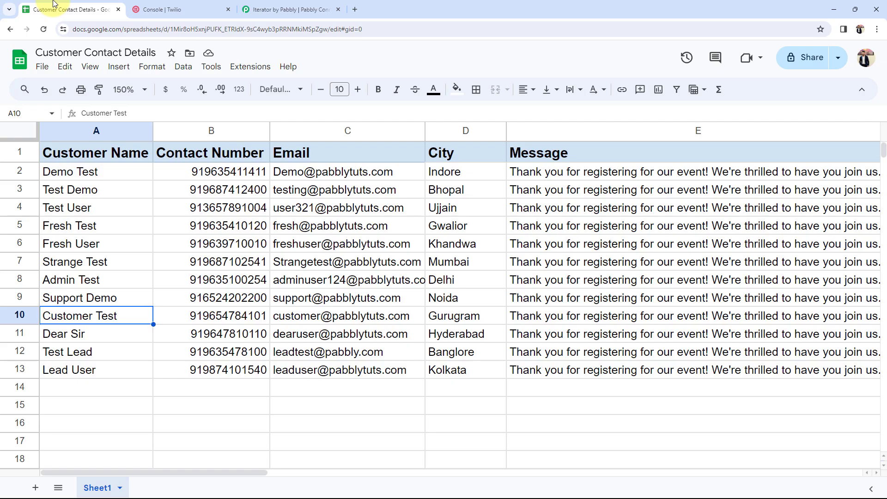
left_click(54, 169)
left_click(217, 171)
left_click(351, 173)
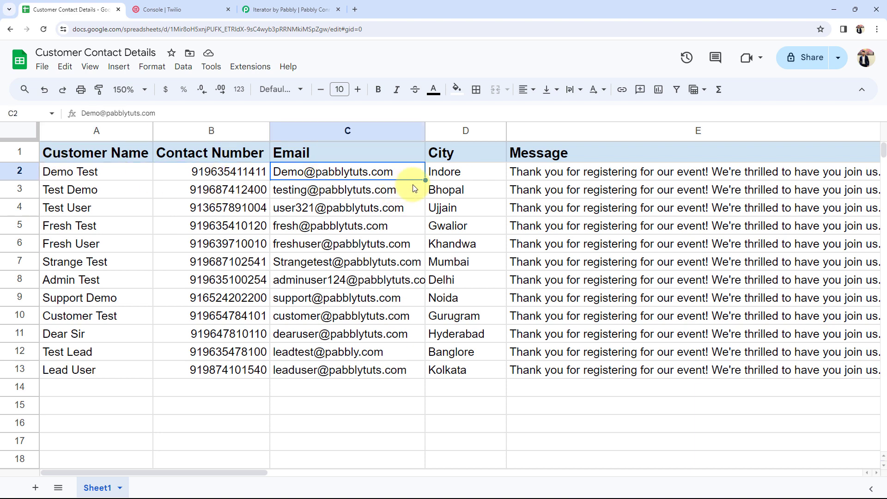
left_click(465, 173)
left_click(621, 182)
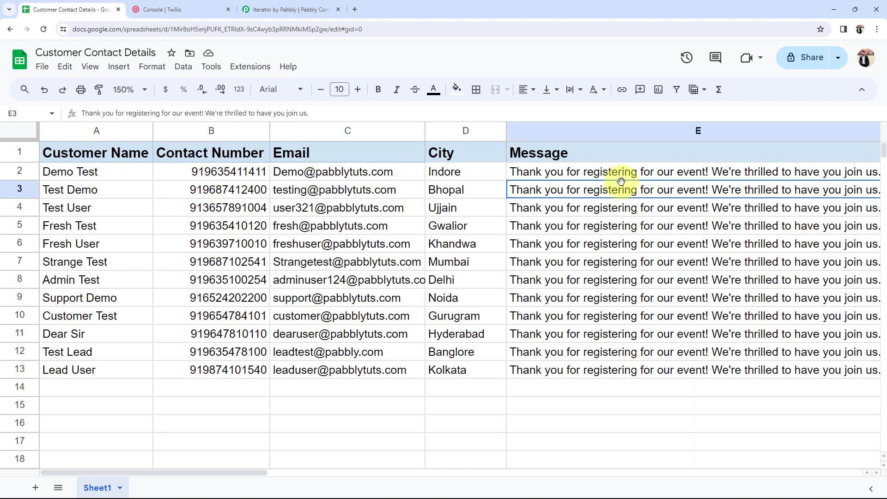
Step: Compare the Iterator's received response, including RowIndex and Customer Name, with row 2 of the contact spreadsheet
left_click(284, 10)
scroll(263, 271, "down", 3)
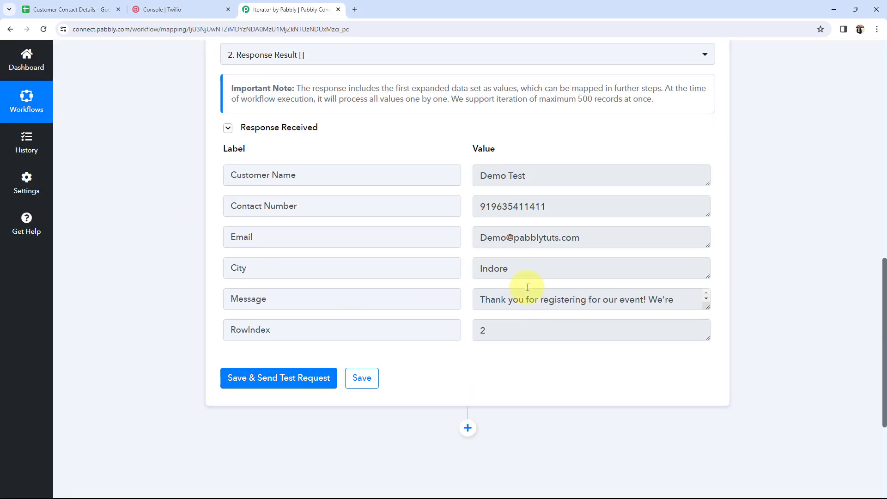
double_click(500, 329)
left_click(70, 10)
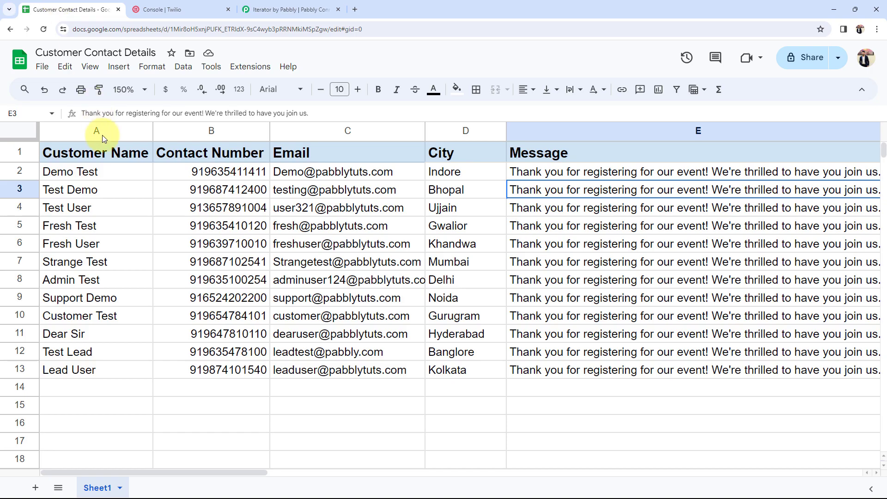
left_click(231, 172)
left_click(286, 9)
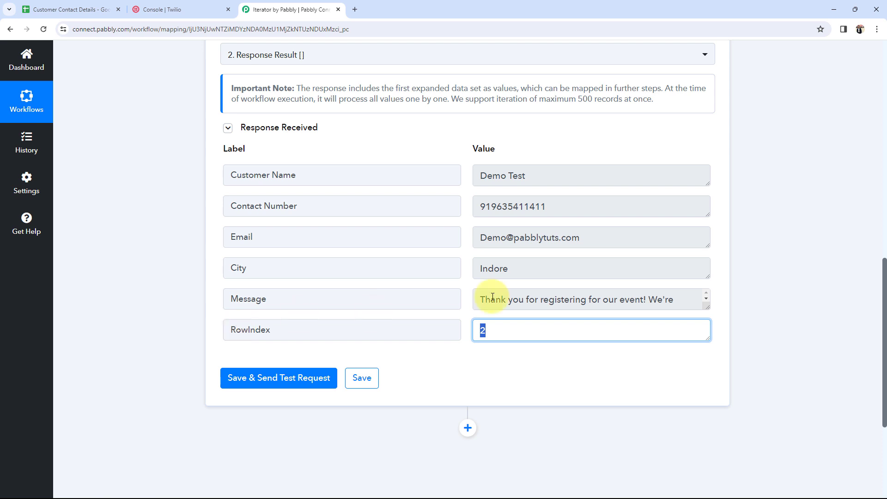
left_click(533, 175)
left_click_drag(532, 175, 476, 174)
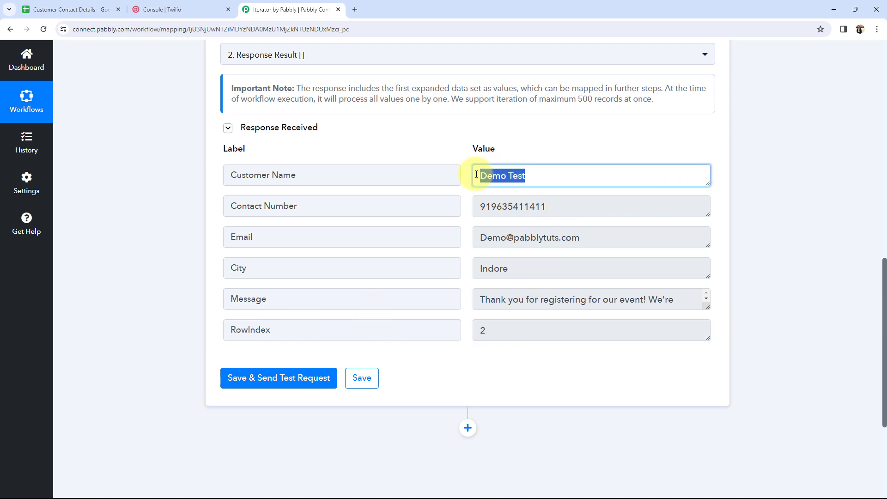
Step: Check the remaining customer rows down to row 13, and review the Iterator's array setting and received response in Pabbly Connect
left_click(70, 9)
left_click(60, 264)
left_click(81, 334)
left_click(80, 370)
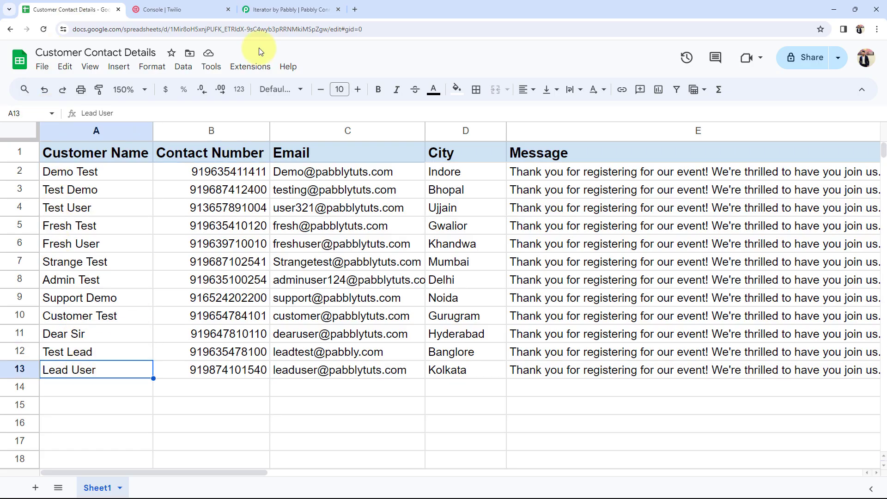
left_click(277, 10)
left_click(174, 278)
scroll(174, 278, "up", 7)
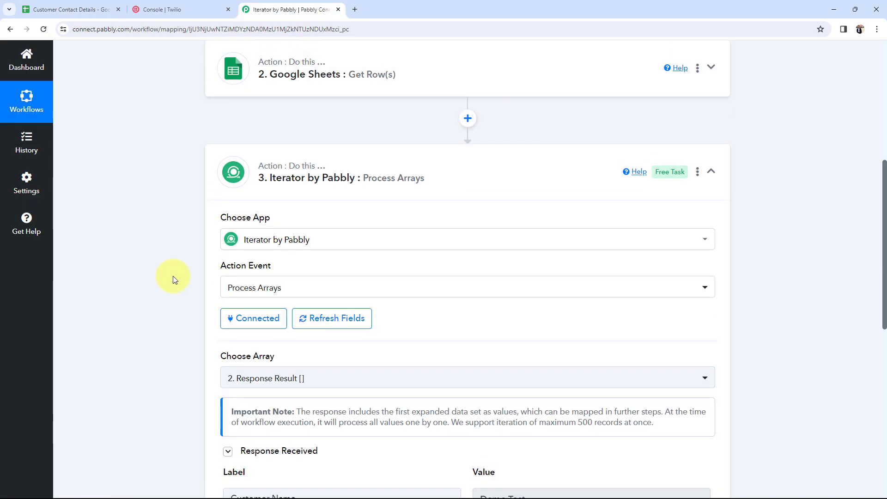
scroll(167, 275, "down", 3)
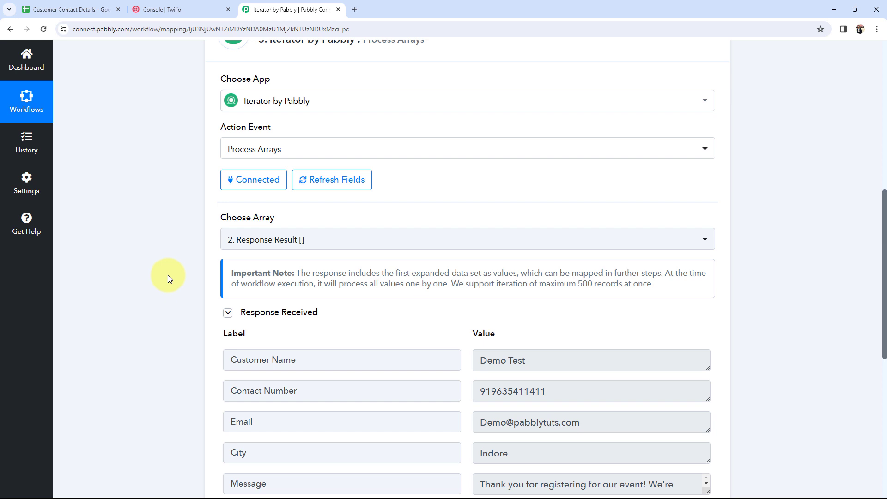
scroll(168, 275, "down", 3)
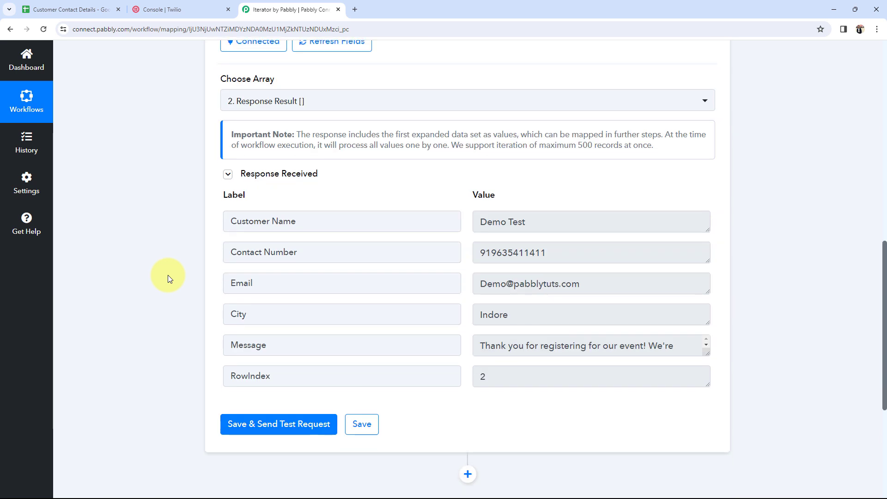
Step: Add a Twilio action after the Iterator with the Send SMS Message event, and connect it using the existing connection Twilio #36
scroll(168, 275, "down", 4)
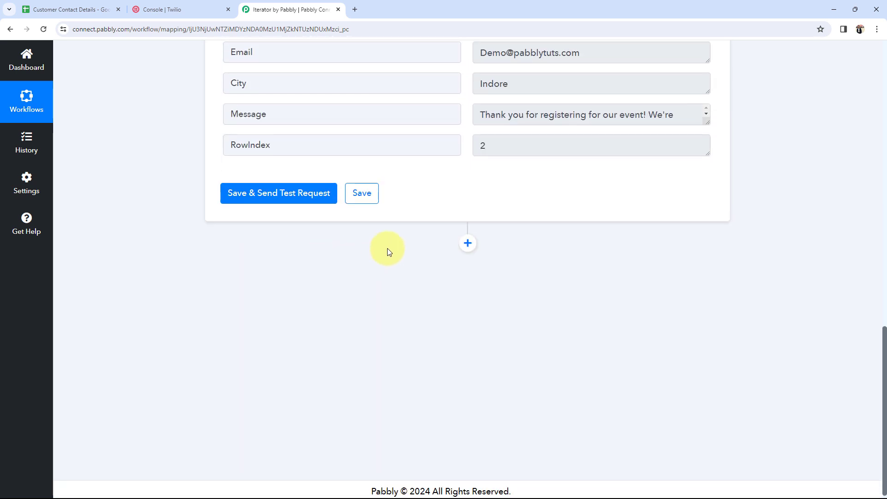
left_click(468, 243)
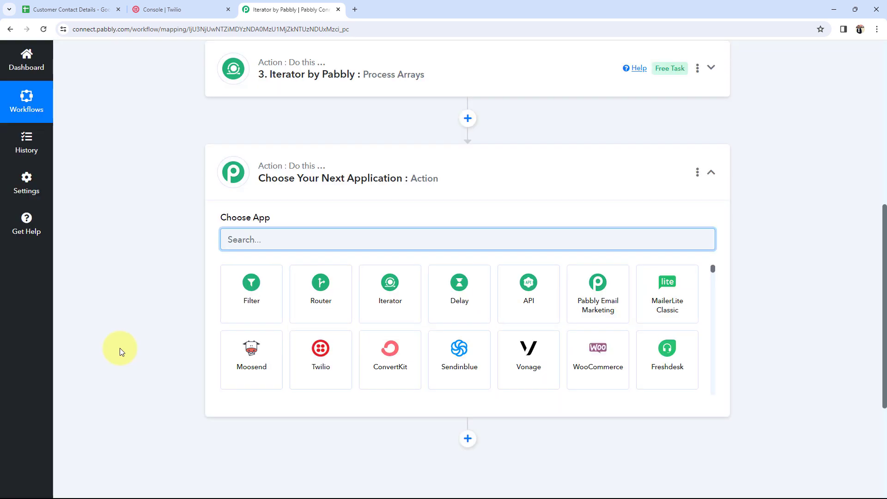
left_click(327, 362)
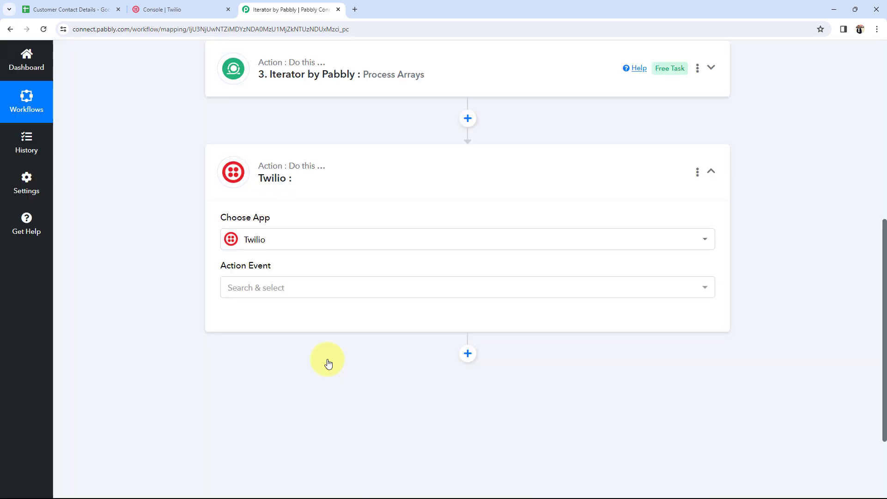
left_click(257, 295)
left_click(255, 344)
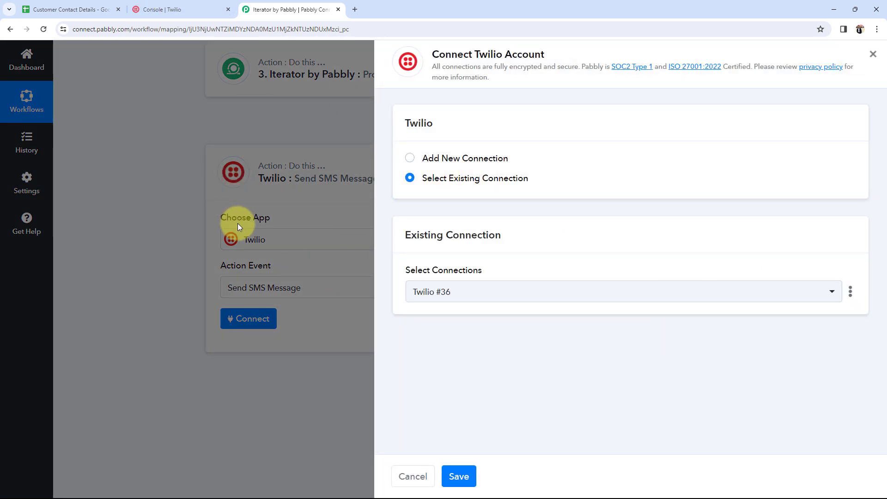
left_click(455, 465)
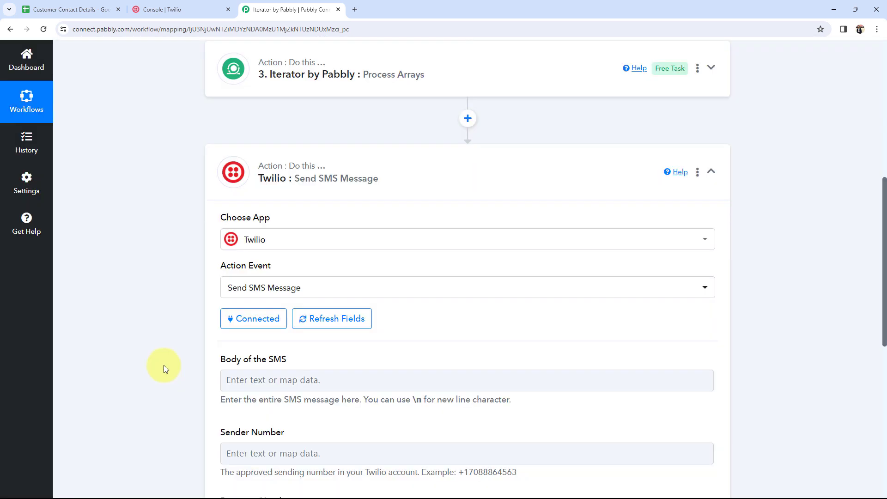
Step: Map the Body of the SMS to the Message value from 3. Iterator by Pabbly: Process Arrays
scroll(165, 367, "down", 4)
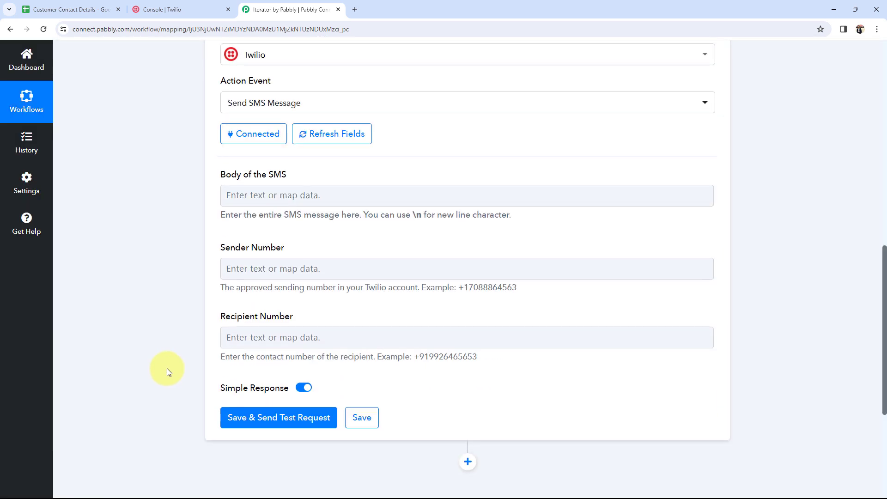
left_click_drag(223, 174, 289, 176)
left_click(208, 200)
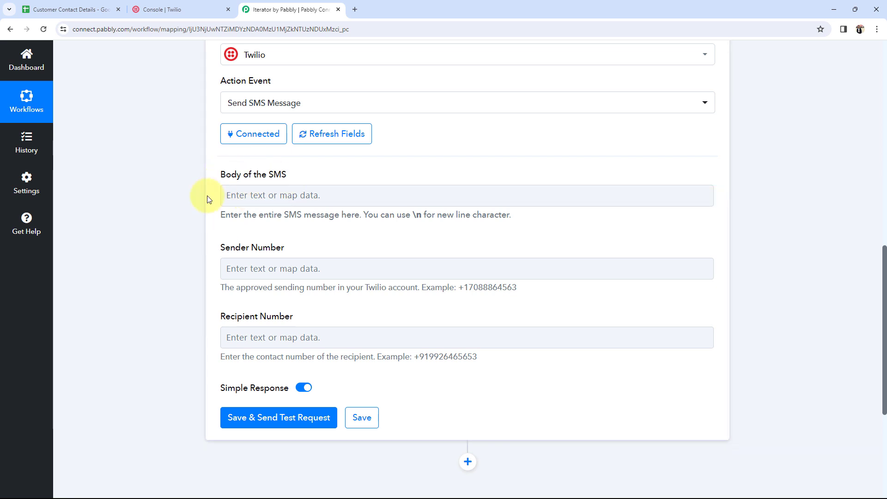
left_click(70, 9)
left_click(296, 9)
left_click(238, 203)
left_click(238, 204)
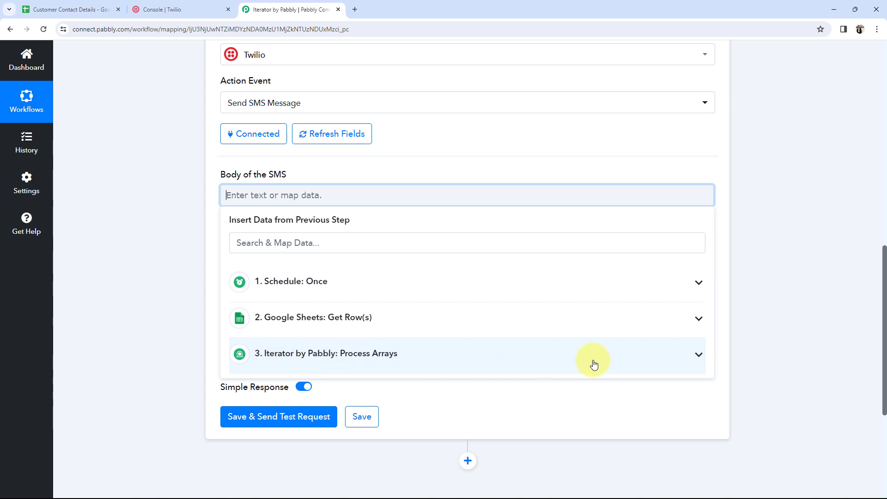
left_click(697, 357)
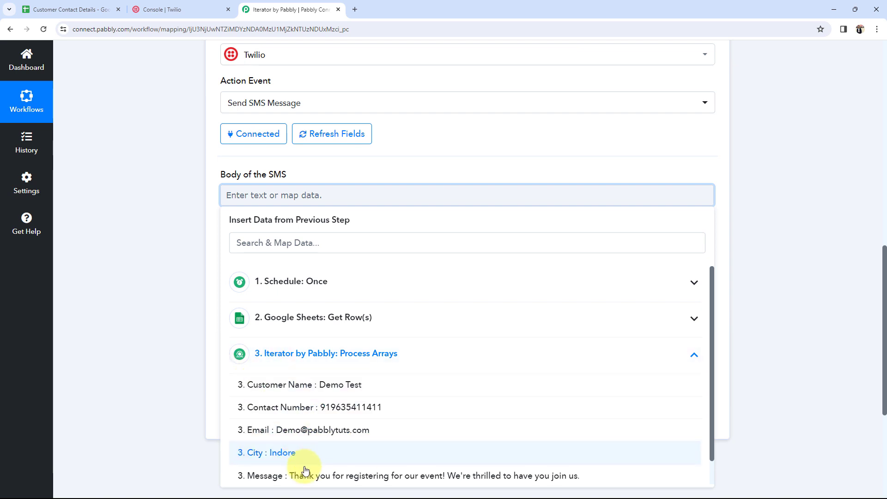
left_click(322, 476)
left_click(179, 285)
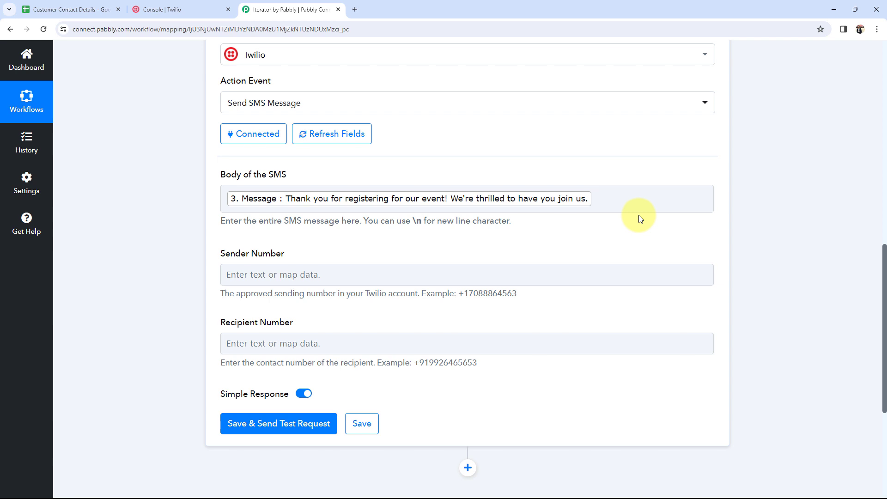
Step: Enter the approved Twilio phone number as the Sender Number
left_click_drag(218, 253, 323, 254)
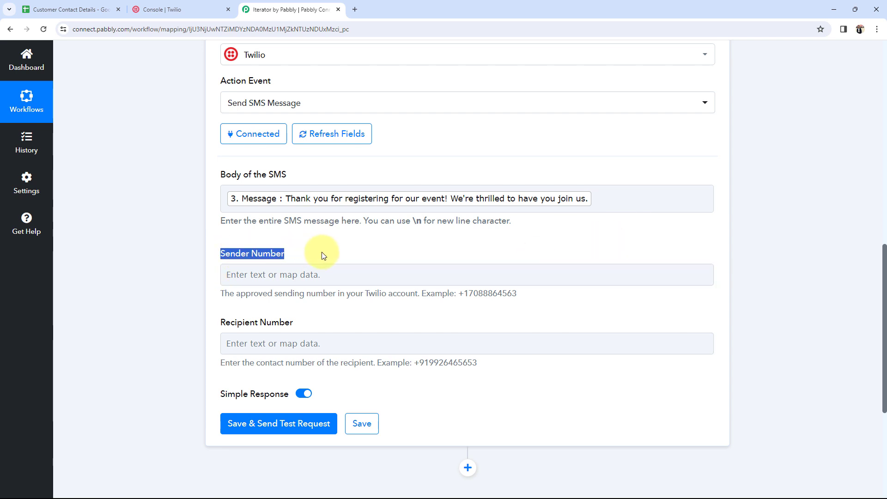
left_click(123, 282)
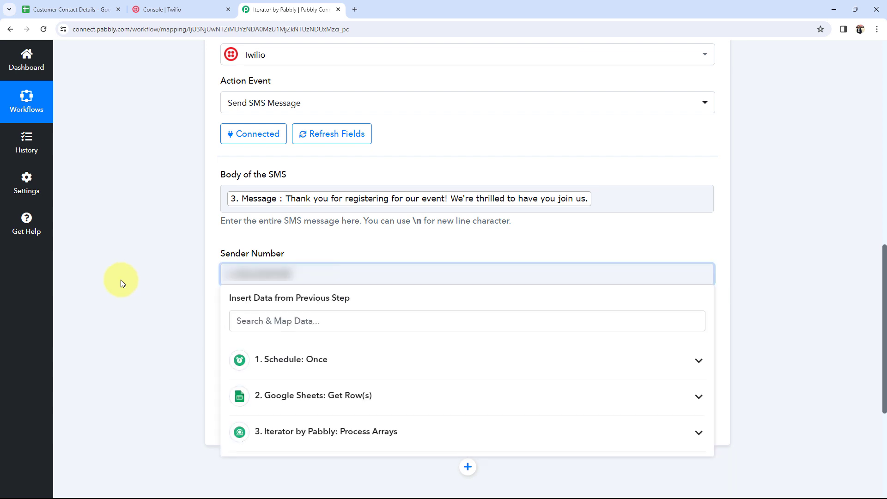
left_click(132, 309)
scroll(205, 245, "down", 2)
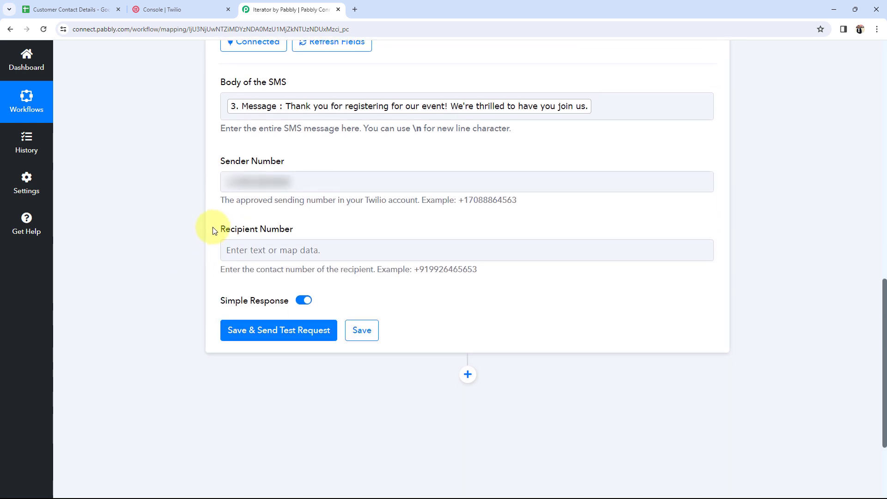
Step: Check the Contact Number column in the Google Sheet, and map the Recipient Number in Pabbly Connect to the Iterator step's Contact Number
left_click_drag(214, 230, 293, 229)
left_click(161, 231)
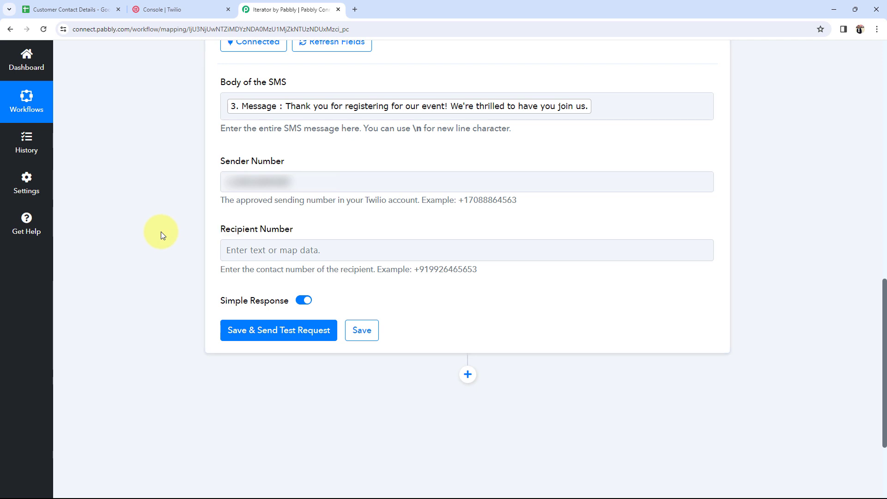
left_click(97, 8)
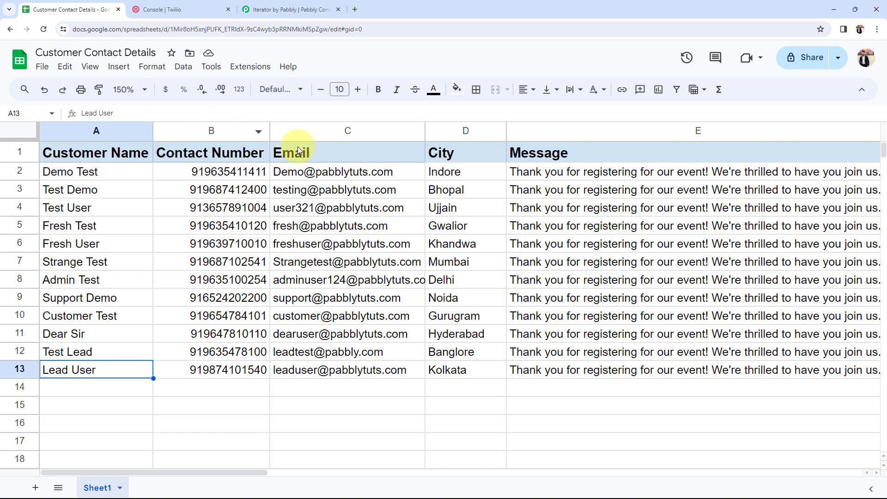
left_click(241, 130)
left_click(268, 9)
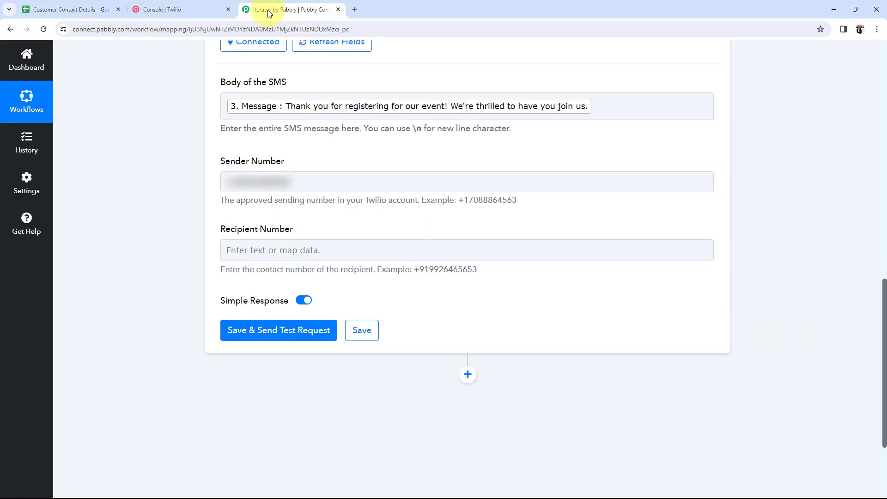
left_click(264, 245)
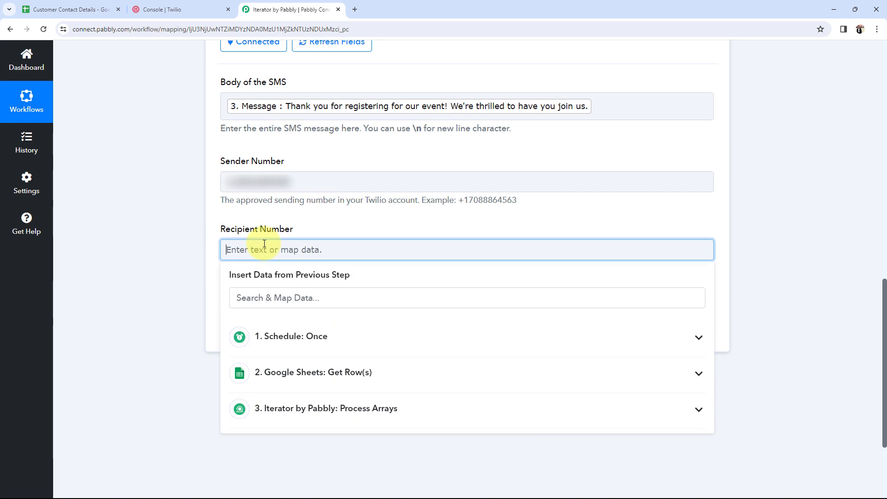
left_click(312, 413)
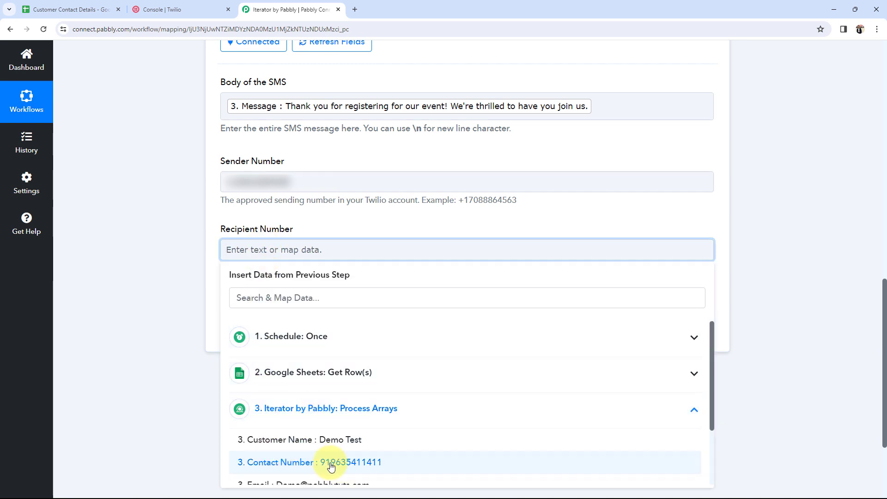
left_click(347, 463)
left_click(168, 296)
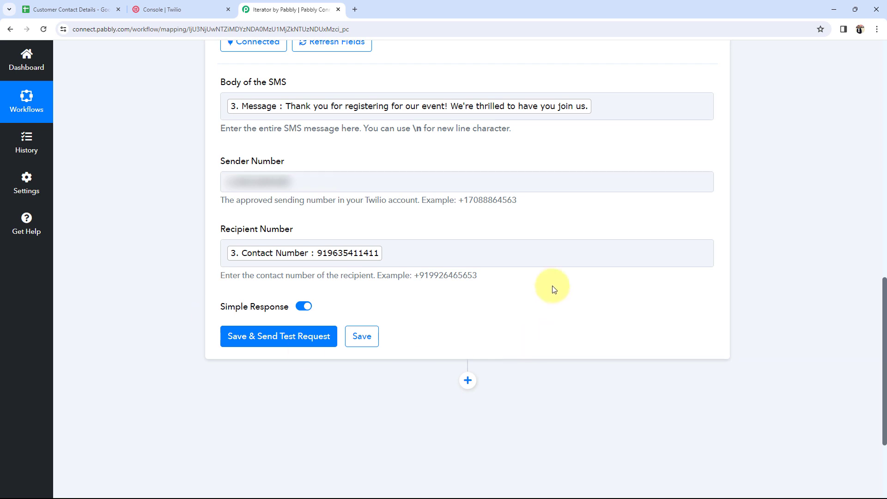
Step: Prefix the mapped Recipient Number with a + sign, then save the Twilio action and send its test request
left_click(224, 254)
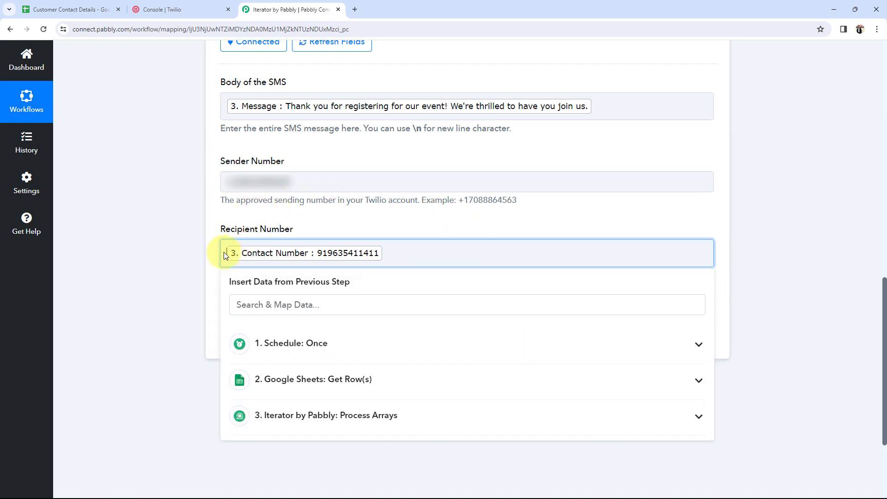
type("+")
left_click(167, 258)
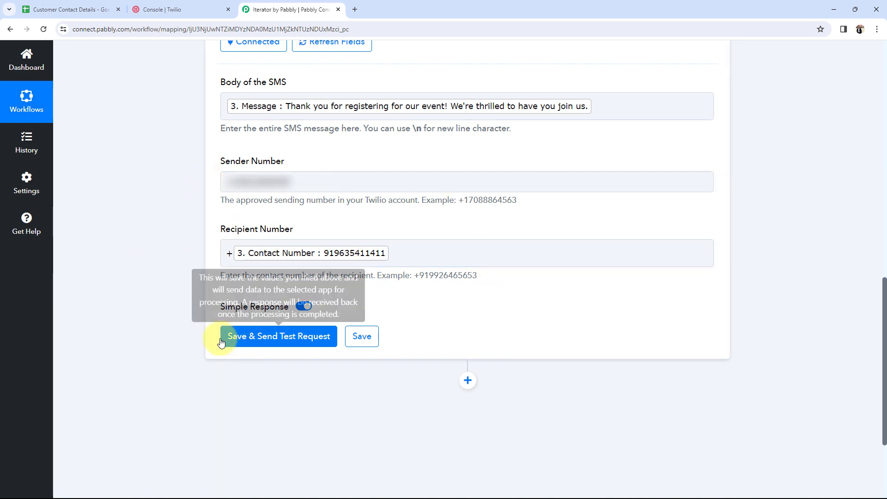
left_click(301, 347)
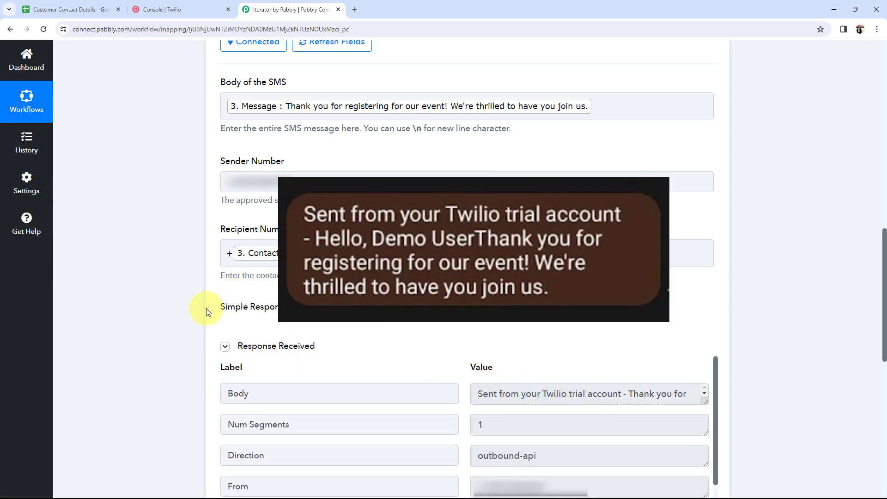
Step: Collapse the Twilio Send SMS Message action and review the workflow's sequence from the Schedule trigger to Twilio
scroll(190, 312, "up", 4)
scroll(190, 312, "up", 3)
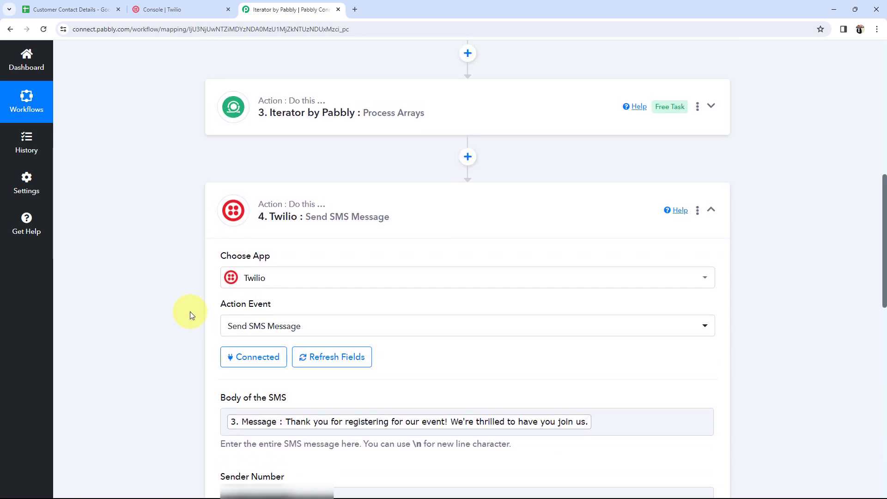
left_click(300, 232)
scroll(131, 292, "up", 7)
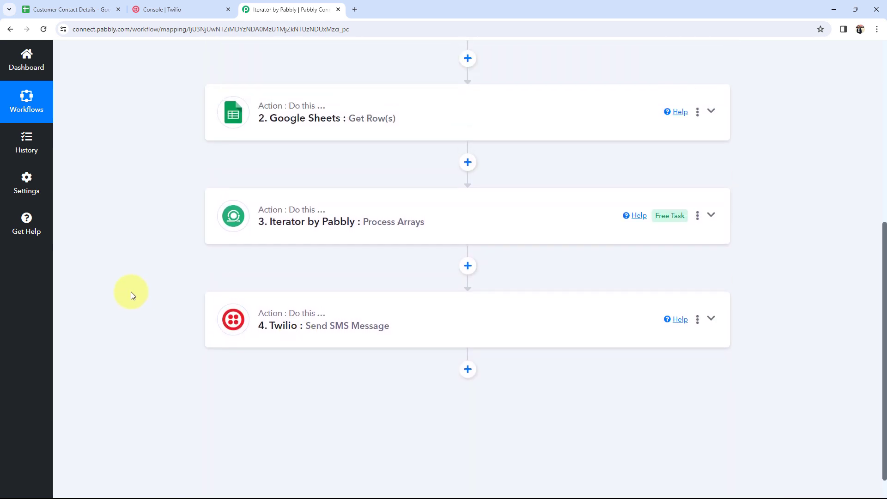
scroll(131, 292, "down", 2)
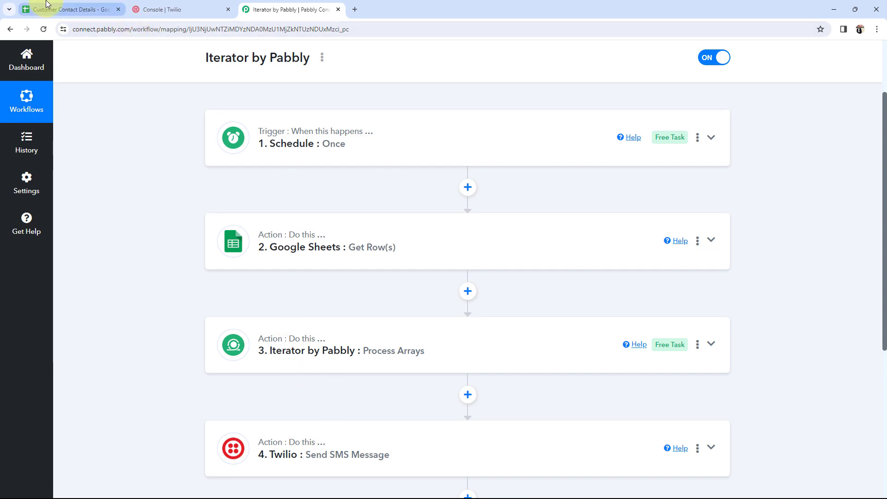
Step: Review the customer rows in the Customer Contact Details Google Sheet, and return to the Pabbly Connect workflow
left_click(60, 9)
left_click(82, 226)
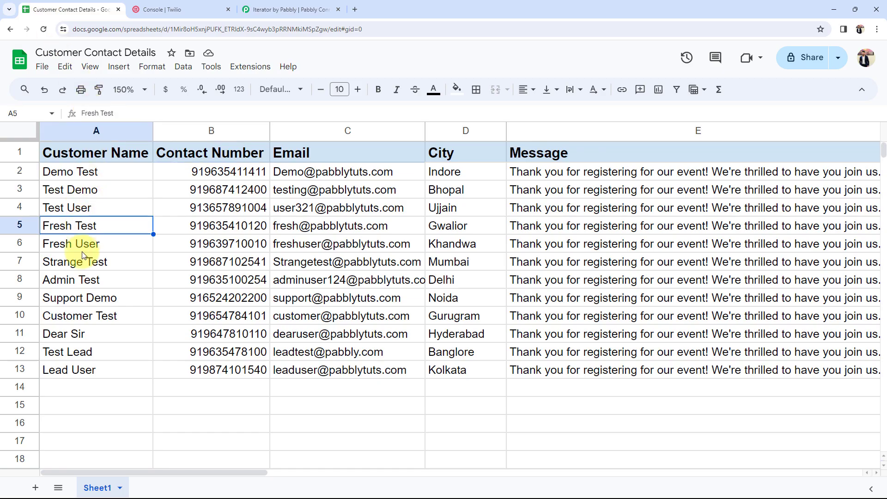
left_click(76, 243)
left_click(76, 298)
left_click(81, 191)
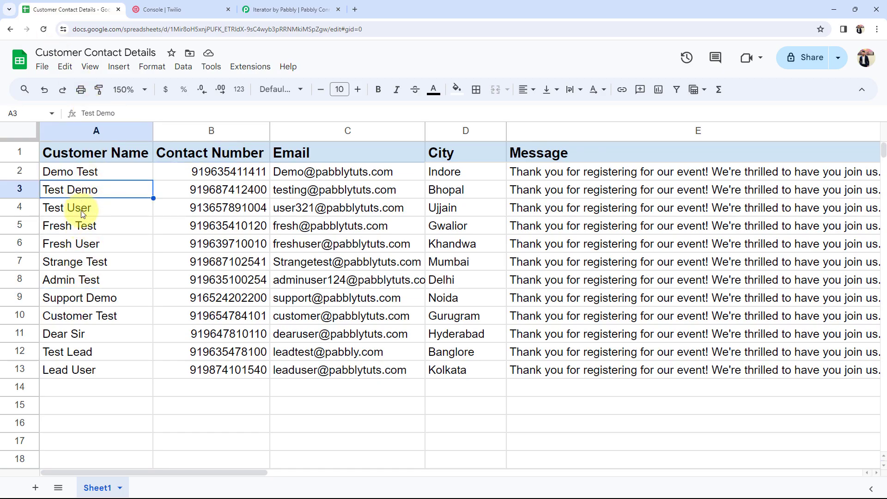
left_click(82, 210)
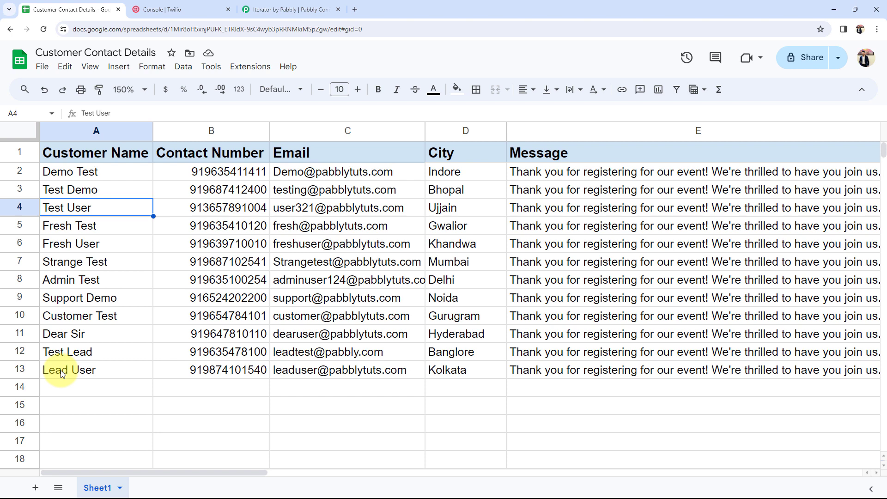
scroll(65, 374, "down", 12)
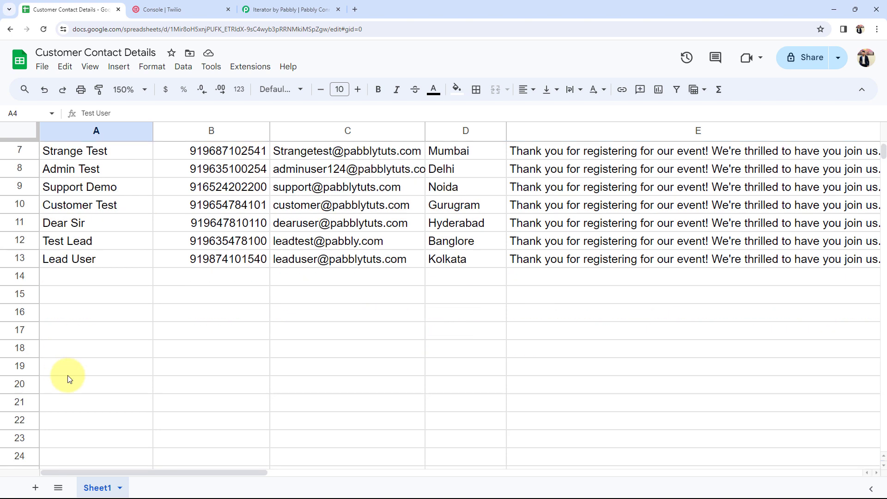
scroll(72, 379, "up", 5)
scroll(71, 379, "up", 8)
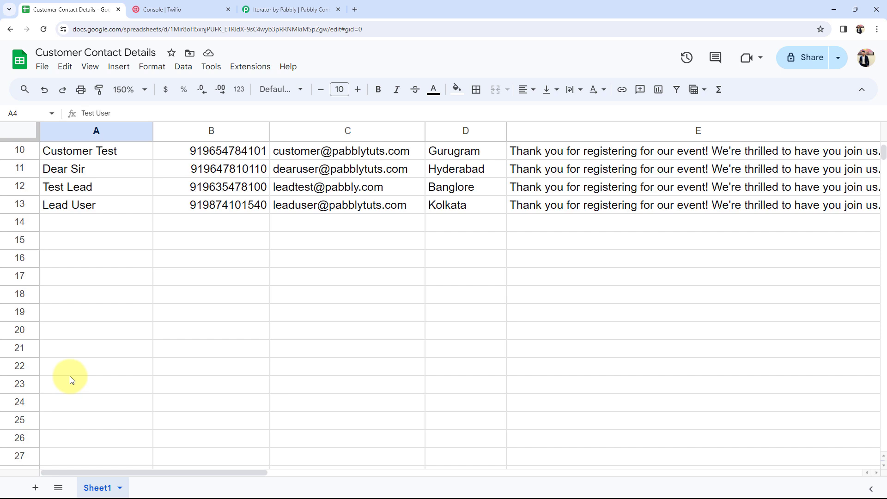
left_click(257, 405)
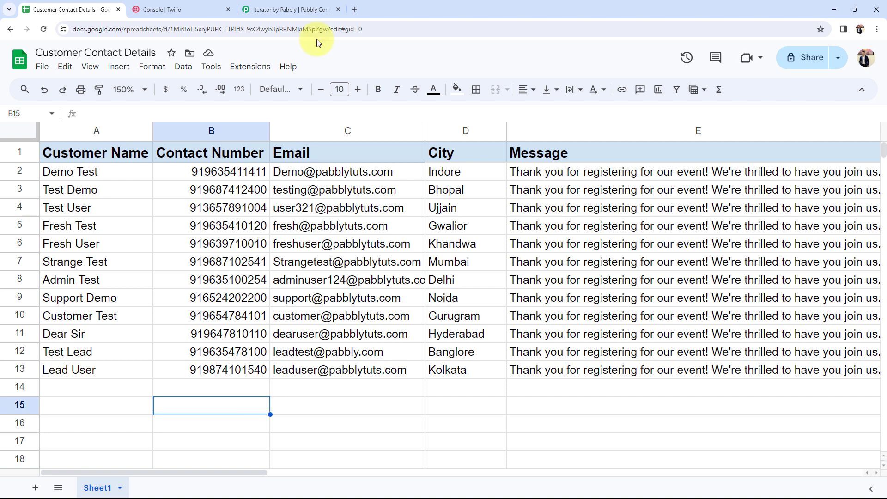
left_click(286, 9)
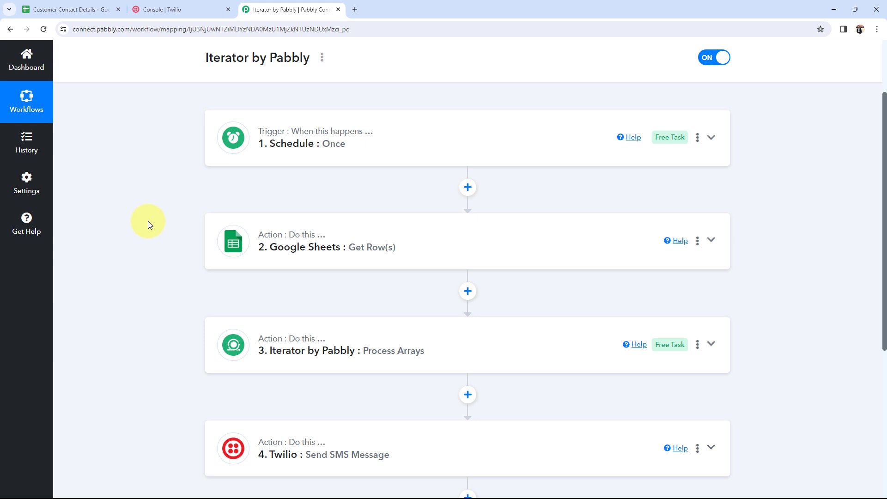